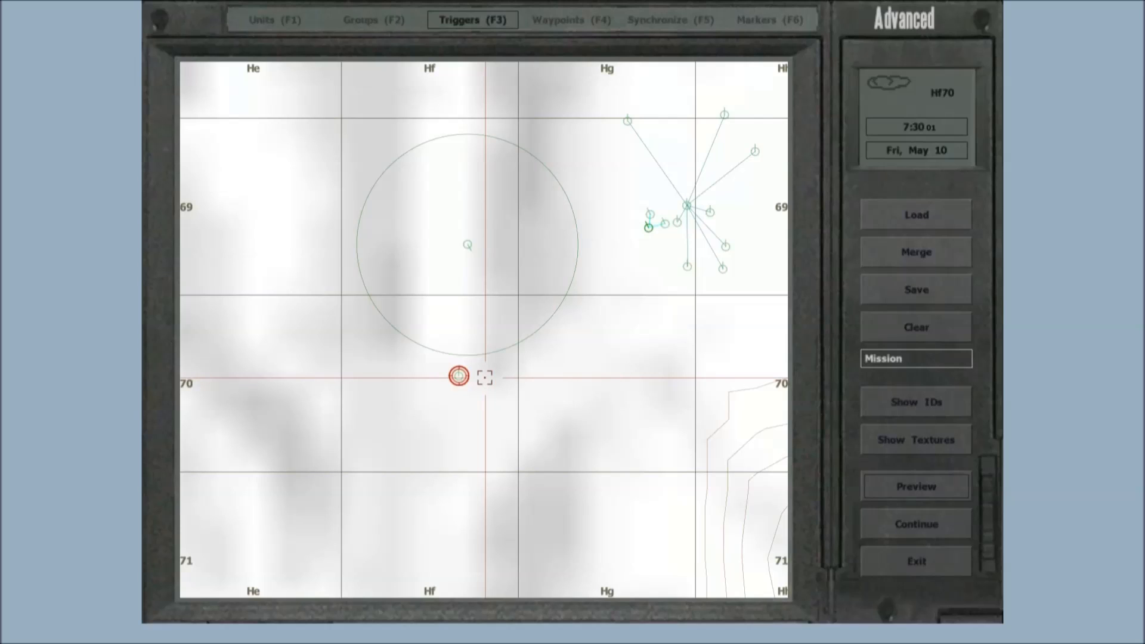
Start a new trigger on the map beside the red-circled soldier and examine the choices for its activation
double_click(484, 377)
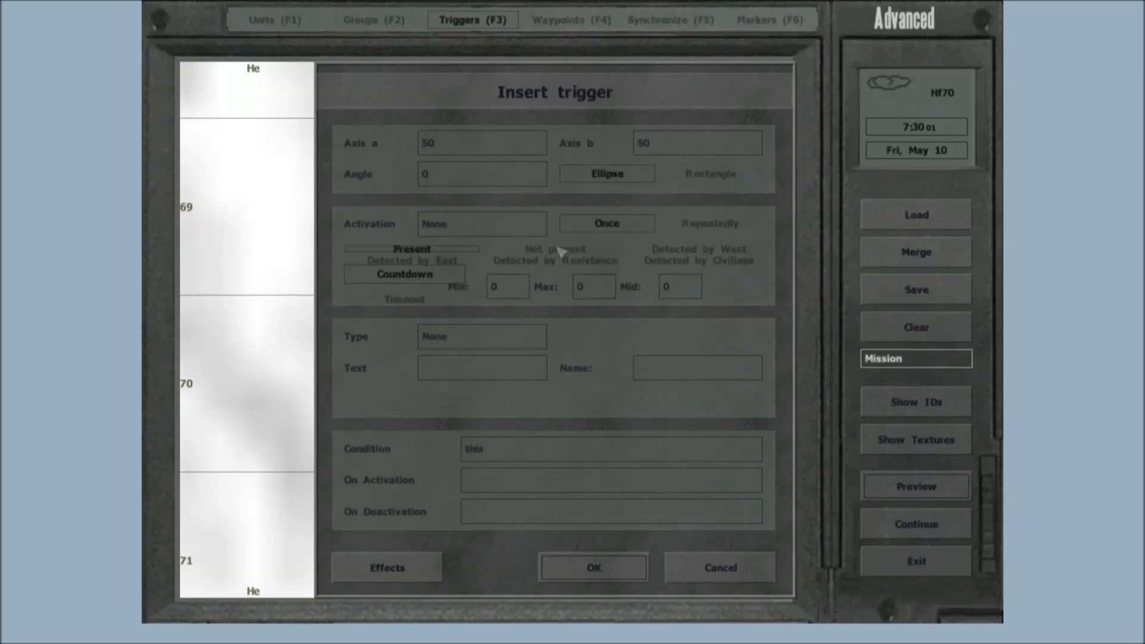
left_click(512, 230)
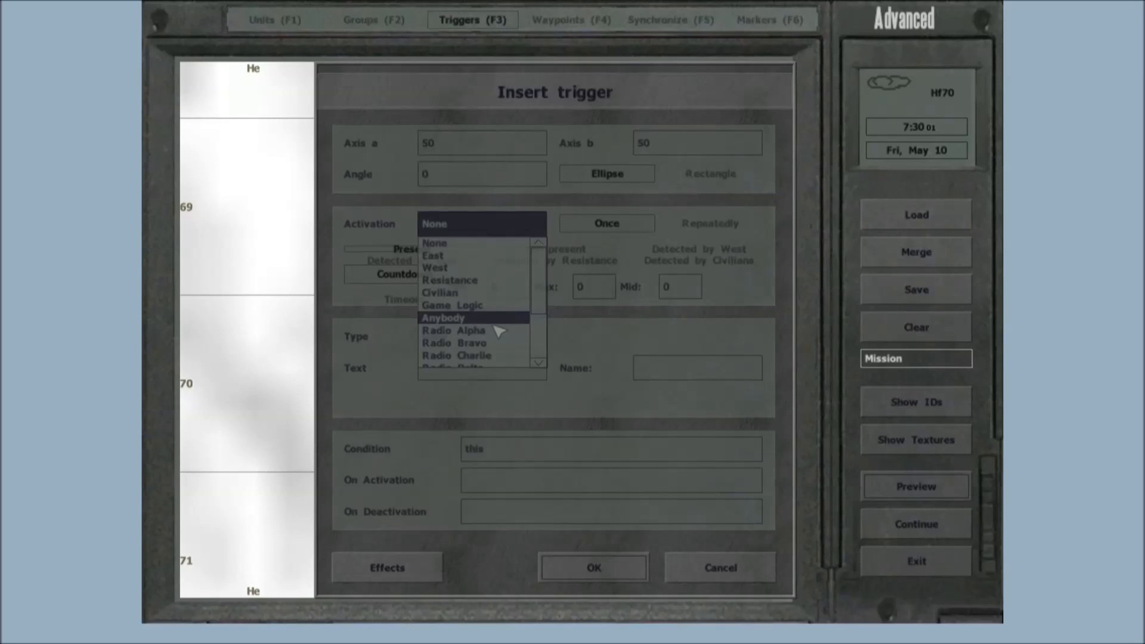
scroll(503, 310, "down", 7)
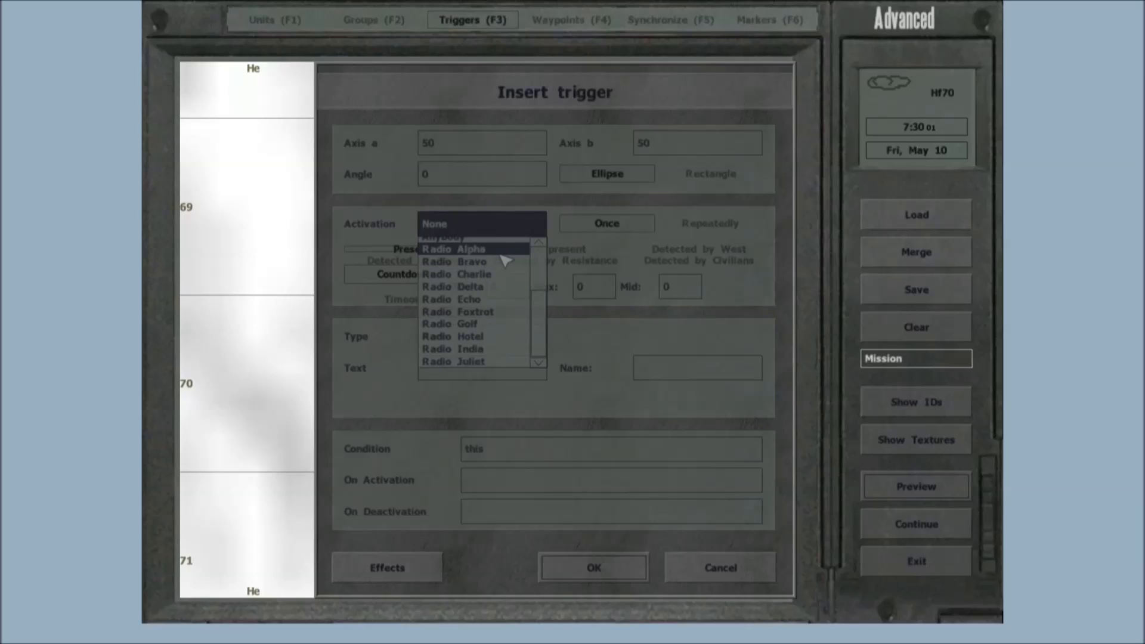
left_click(504, 233)
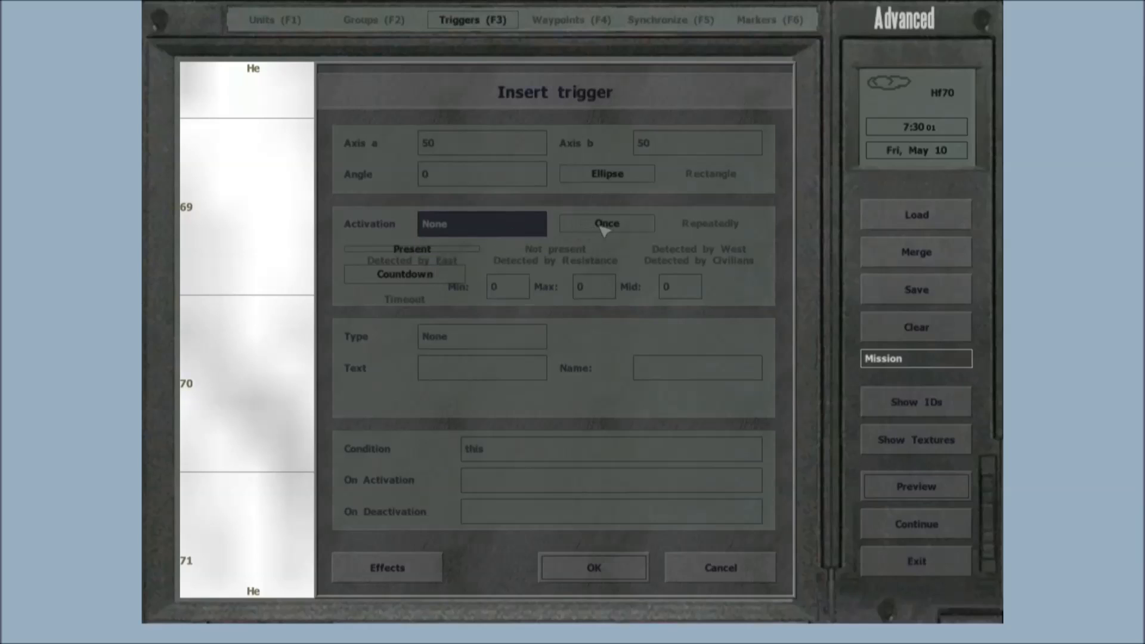
Try the trigger's Repeatedly and Not present options, restore Once and Present, and review the activation choices again
left_click(697, 224)
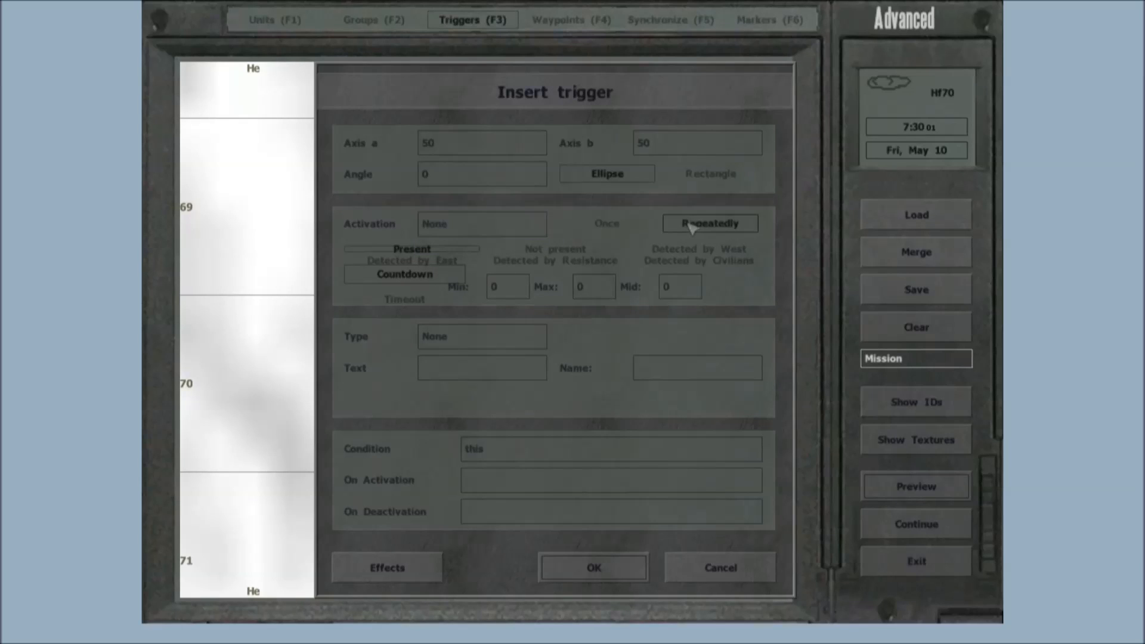
left_click(620, 229)
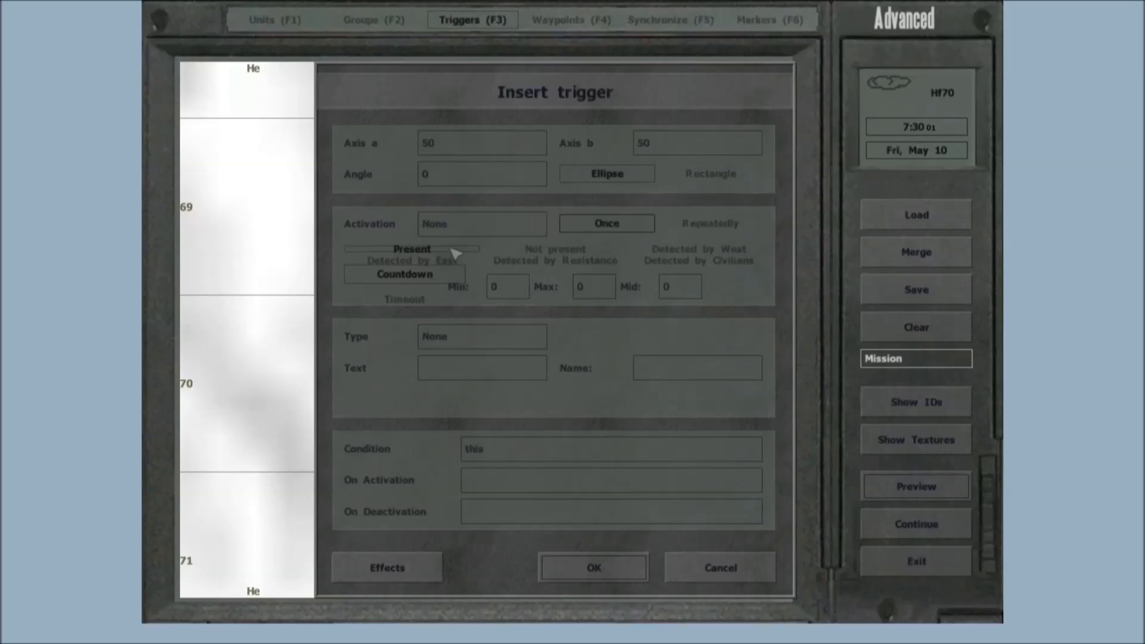
left_click(493, 230)
scroll(496, 262, "up", 3)
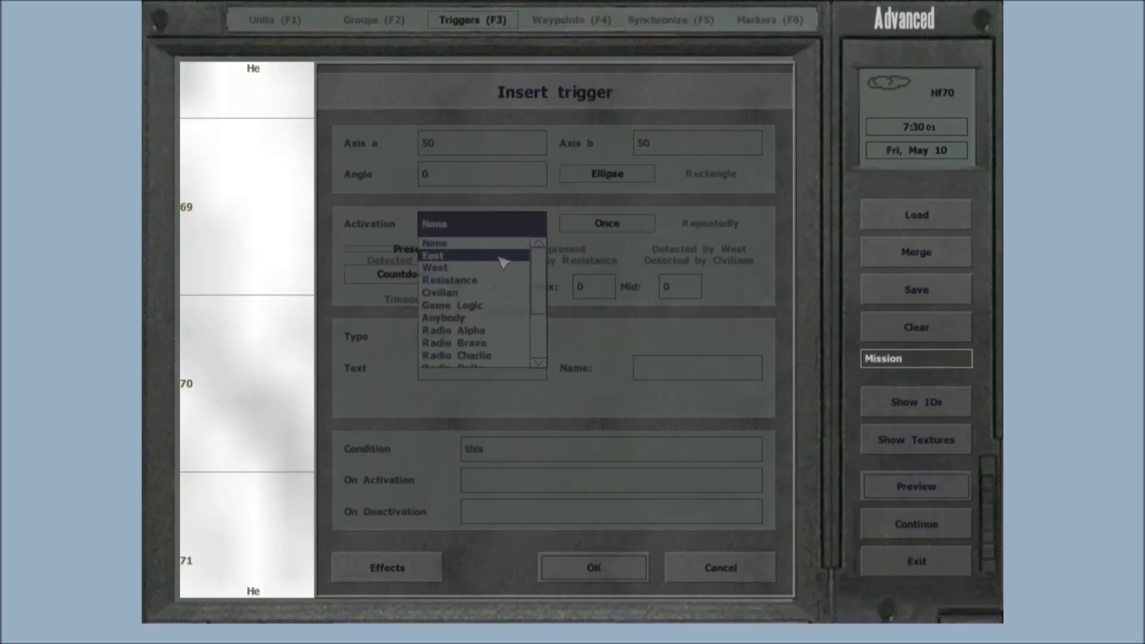
left_click(498, 240)
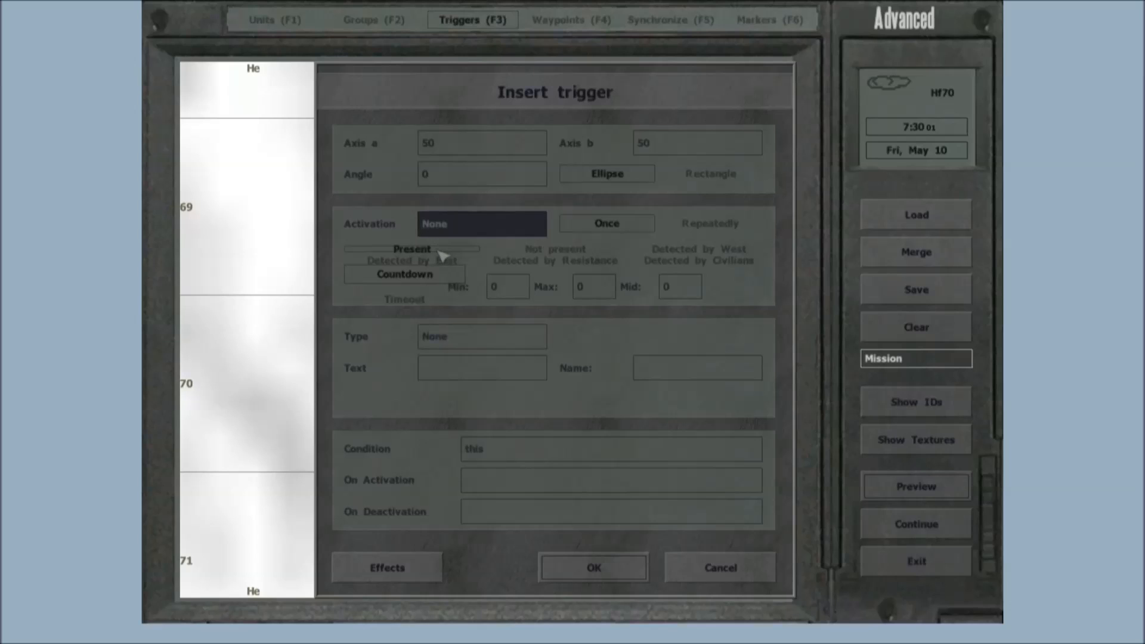
left_click(549, 251)
left_click(439, 253)
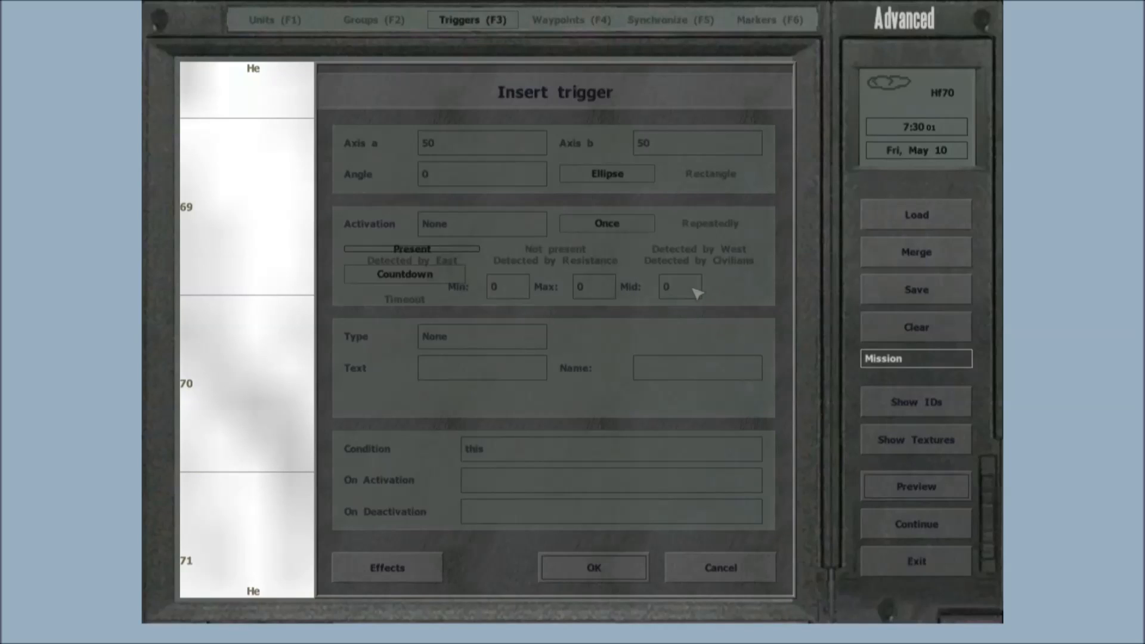
Set the trigger's countdown to a maximum of 4 and a mid value of 1
left_click(608, 292)
key("BackSpace")
type("4")
left_click(697, 291)
key("BackSpace")
type("1")
Examine the available trigger types, including the Guarded by, Switch and End options, keeping the type at None
left_click(516, 344)
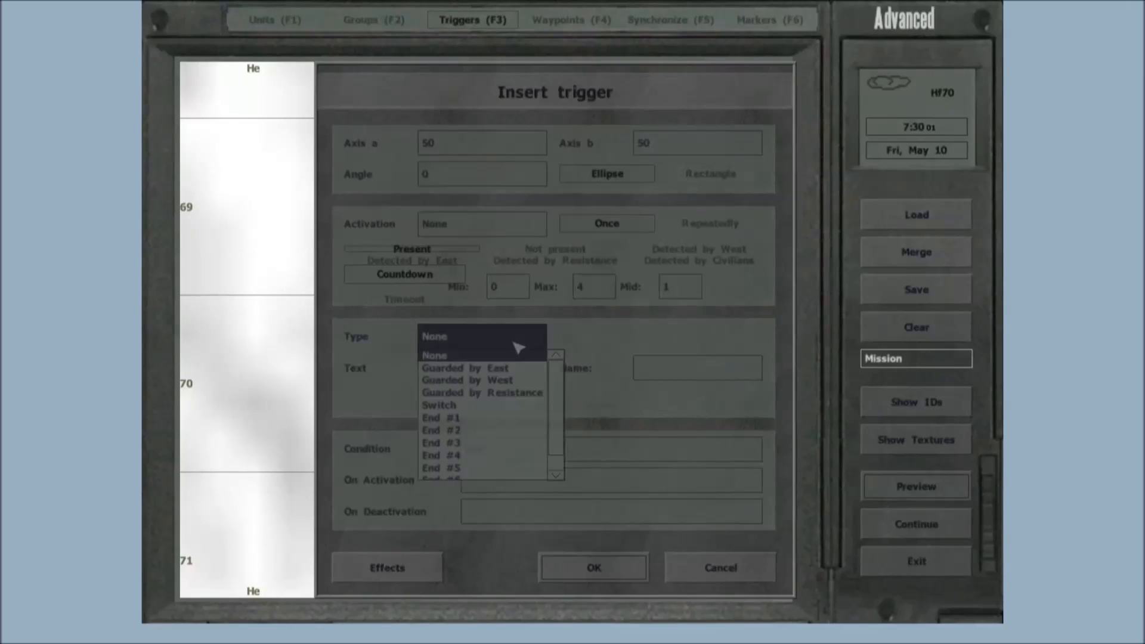
scroll(518, 347, "down", 1)
scroll(518, 347, "up", 1)
scroll(507, 357, "down", 1)
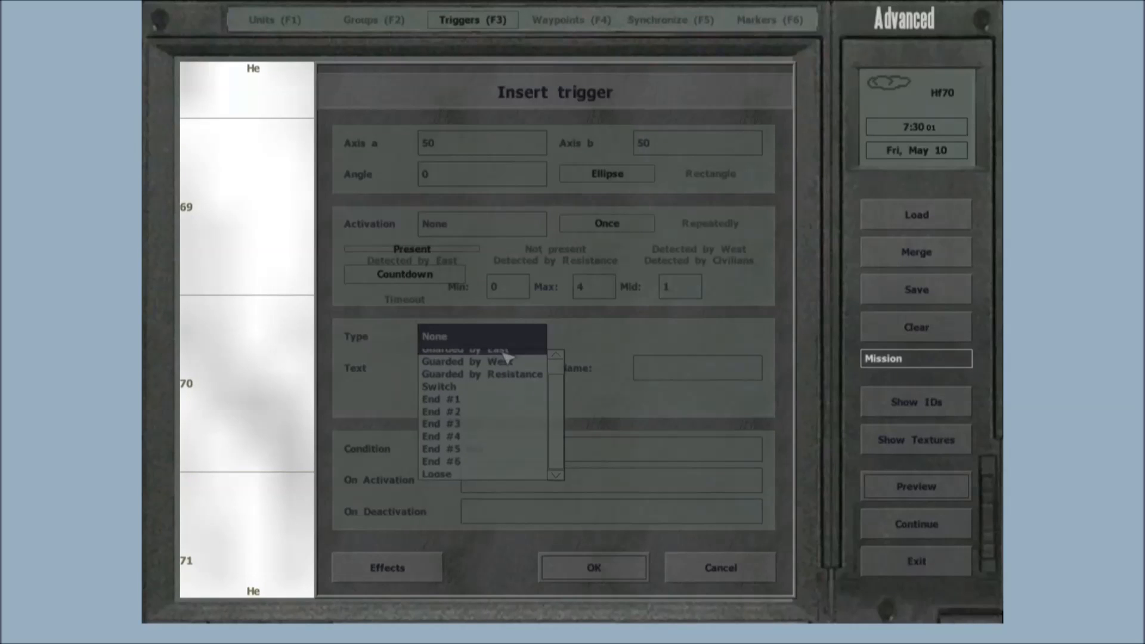
scroll(508, 358, "up", 1)
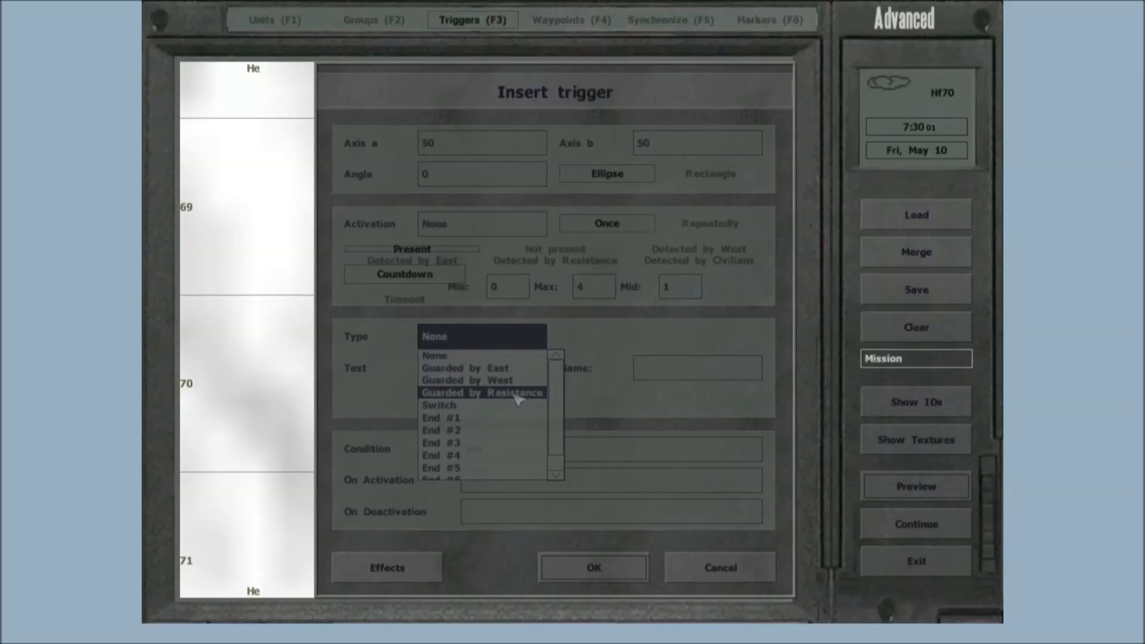
scroll(516, 399, "down", 1)
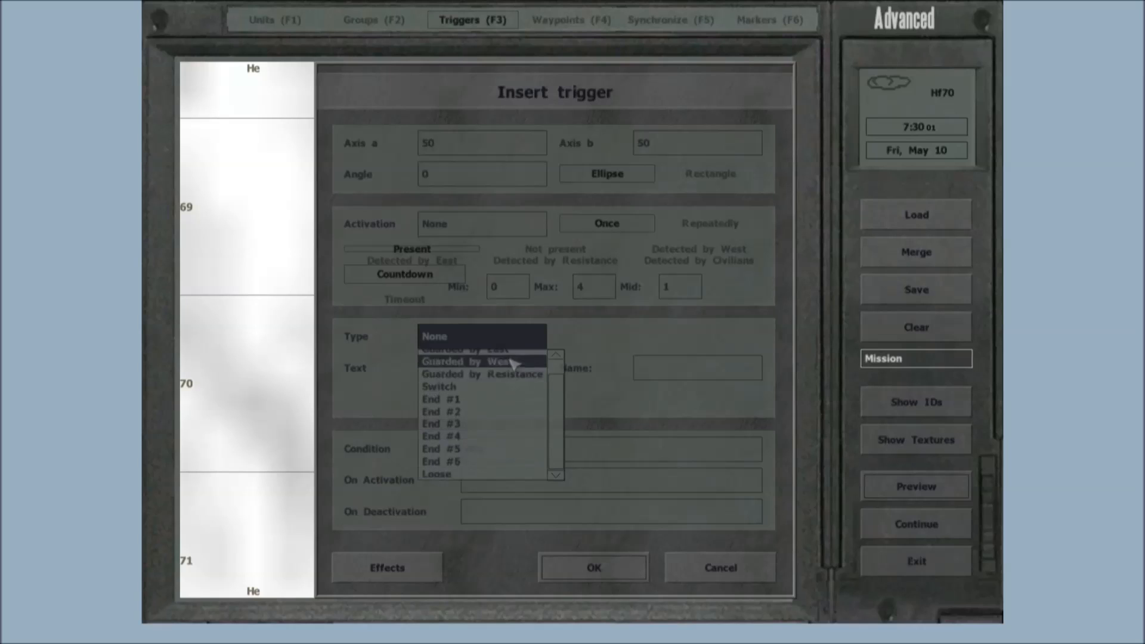
left_click(513, 336)
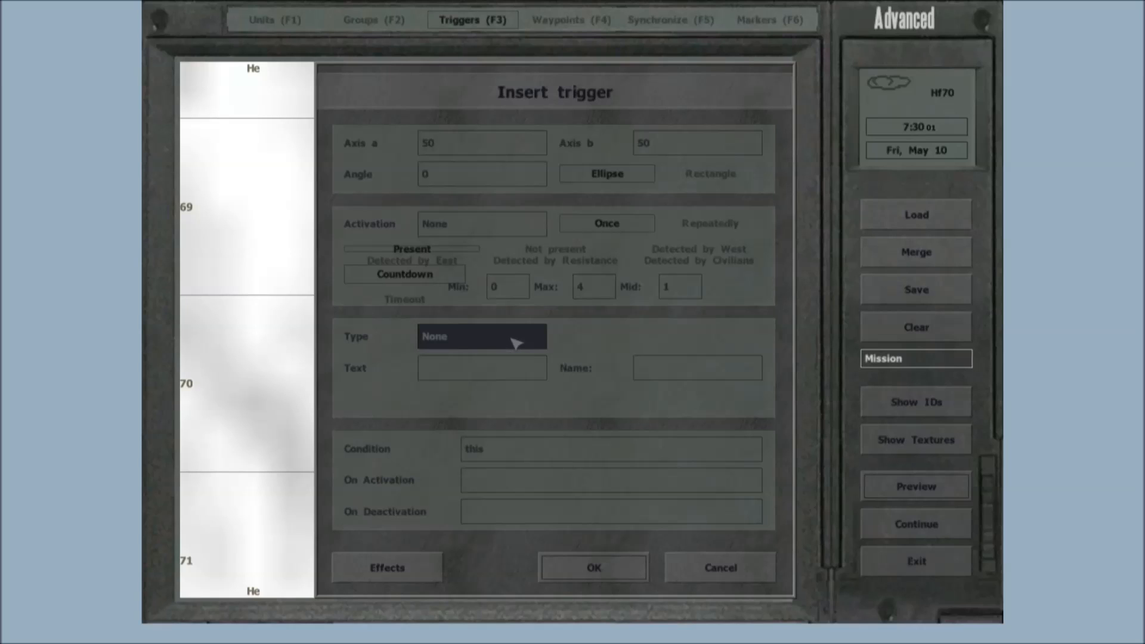
Place the configured trigger on the map and give it the text "ipo"
left_click(594, 567)
double_click(493, 392)
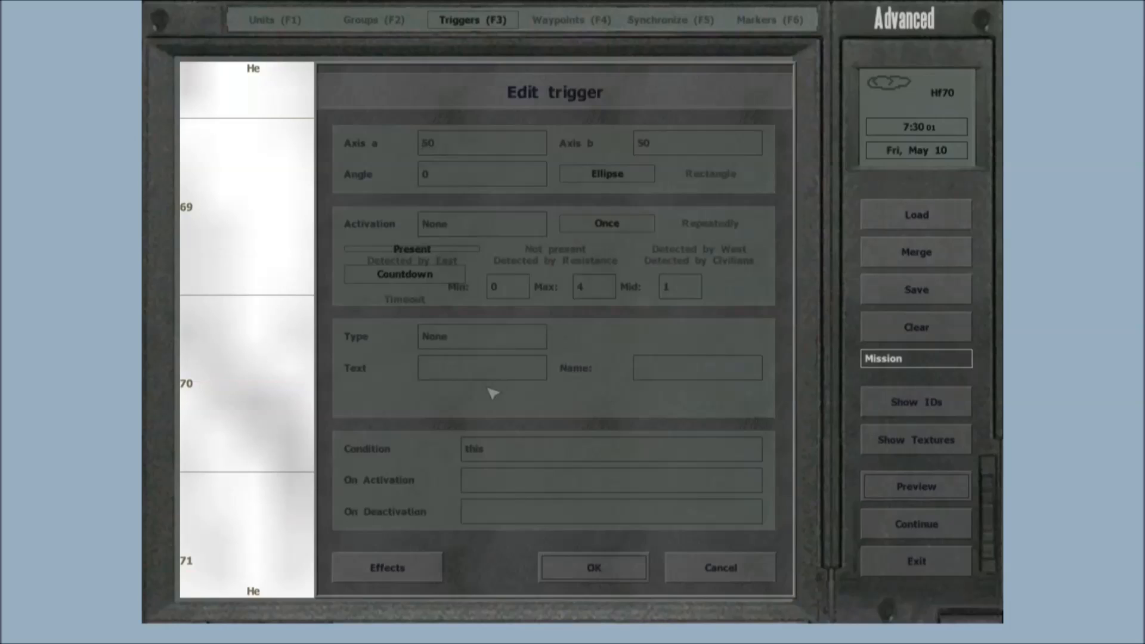
left_click(605, 578)
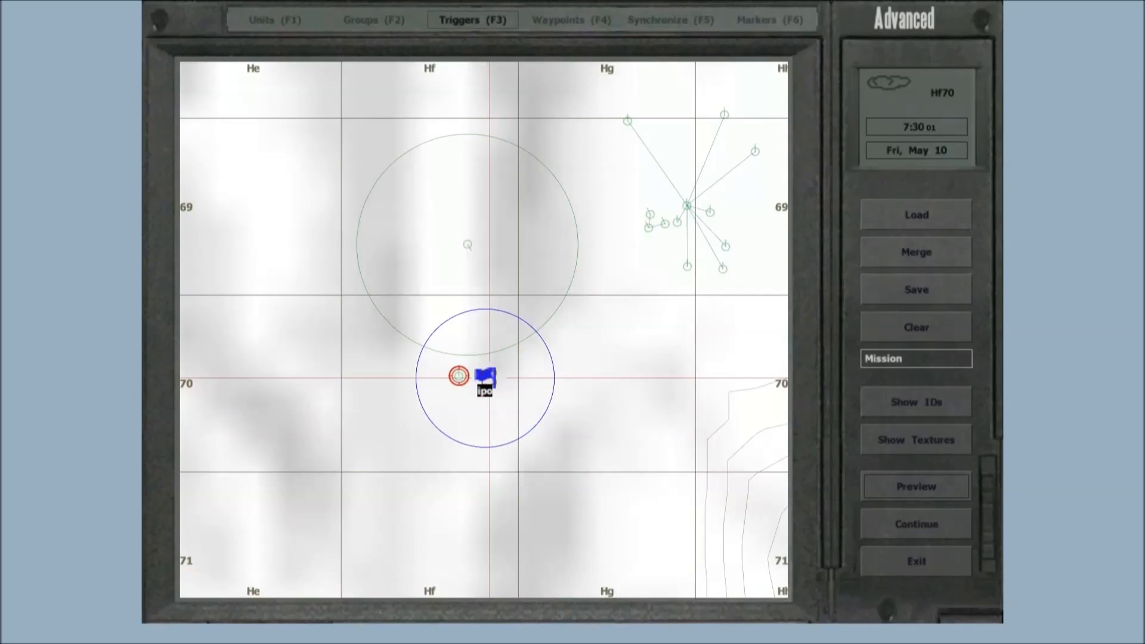
Set the trigger's activation to Radio Alpha and replace its text with "hey this text"
double_click(487, 377)
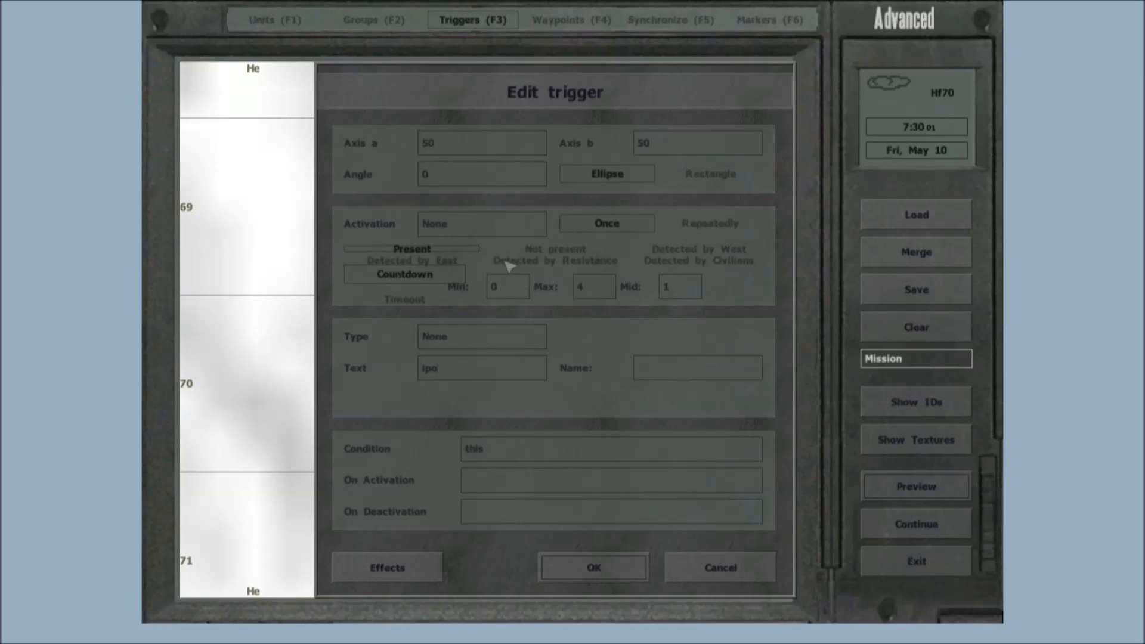
left_click(507, 230)
left_click(483, 334)
left_click(479, 372)
key("BackSpace")
key("BackSpace")
key("BackSpace")
type("hey this test")
key("Return")
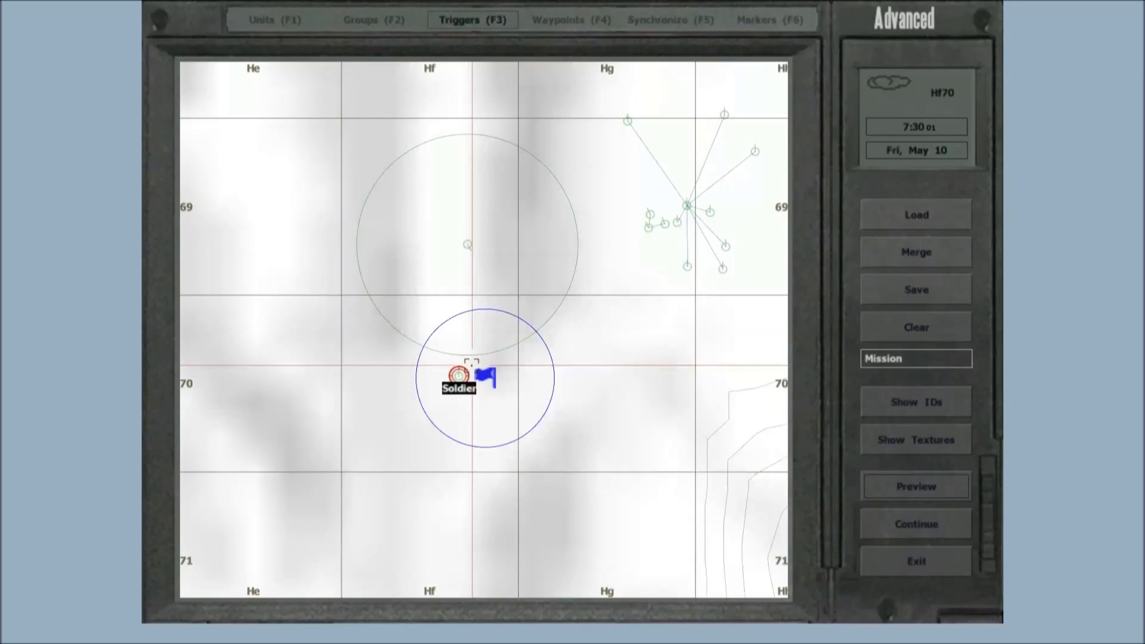
Preview the mission, check the trigger's entry in the in-game radio menu, and return to the editor
left_click(901, 486)
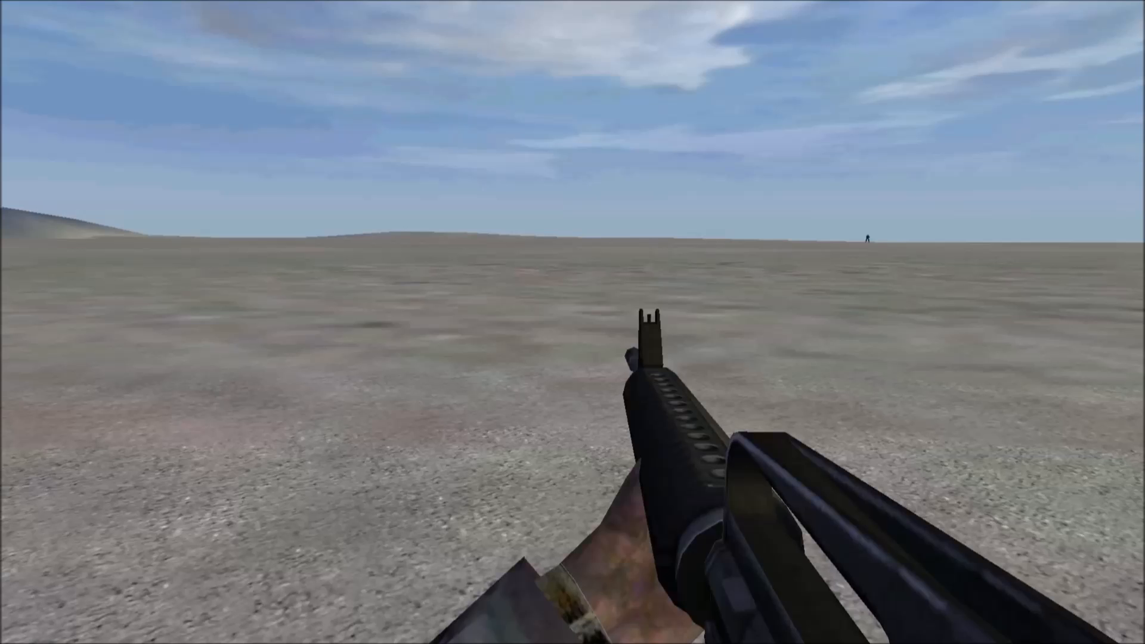
key("0")
key("0")
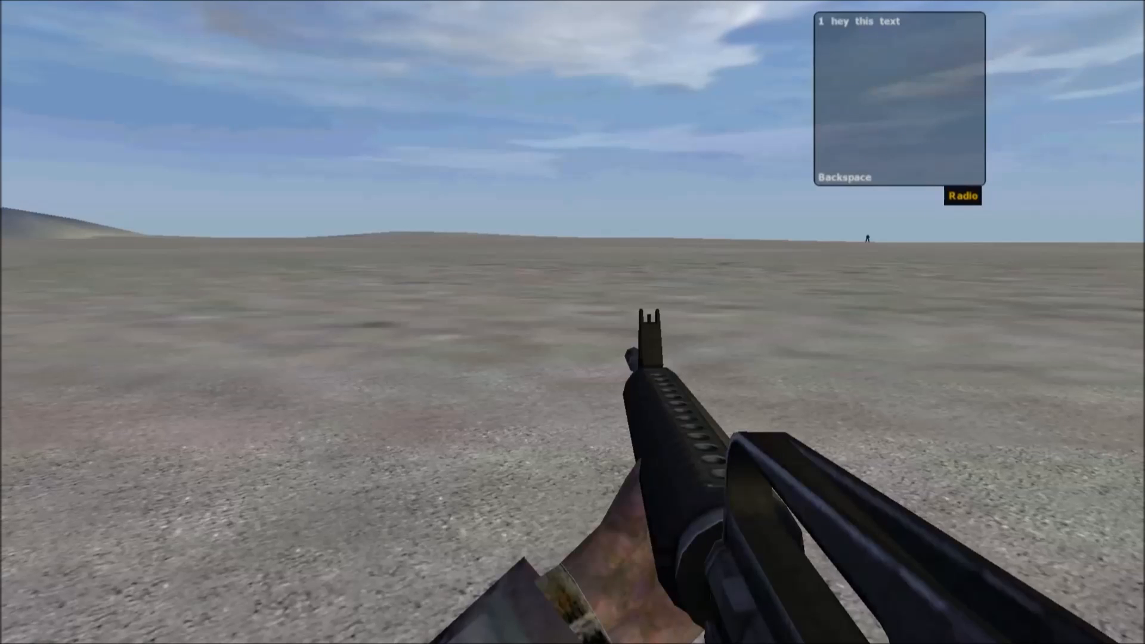
key("BackSpace")
key("BackSpace")
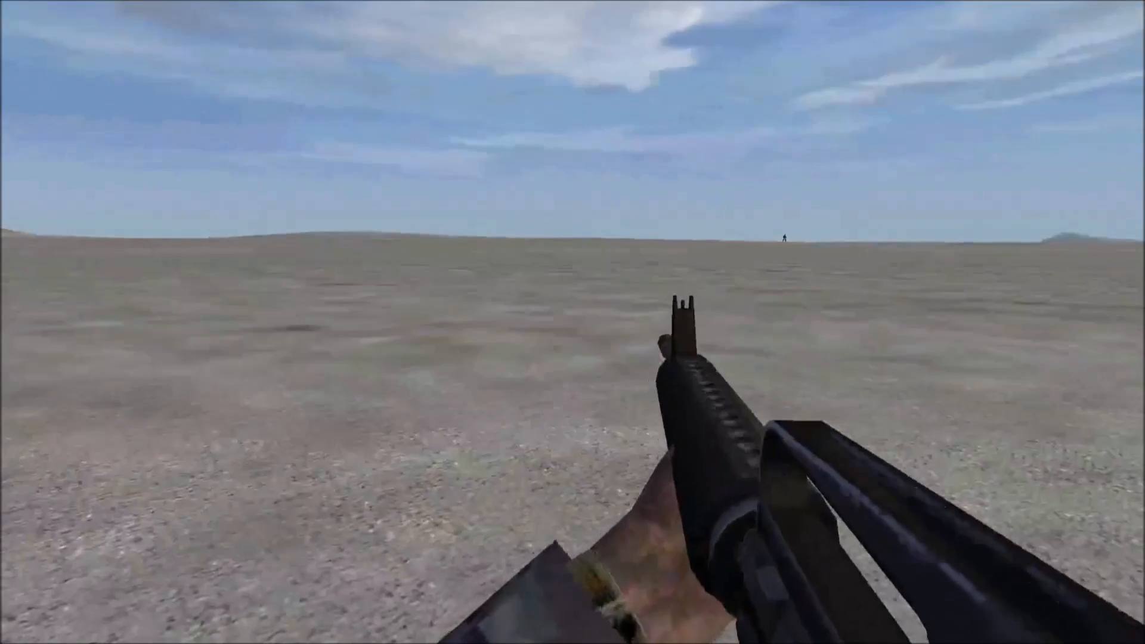
key("Escape")
left_click(761, 577)
left_click(874, 574)
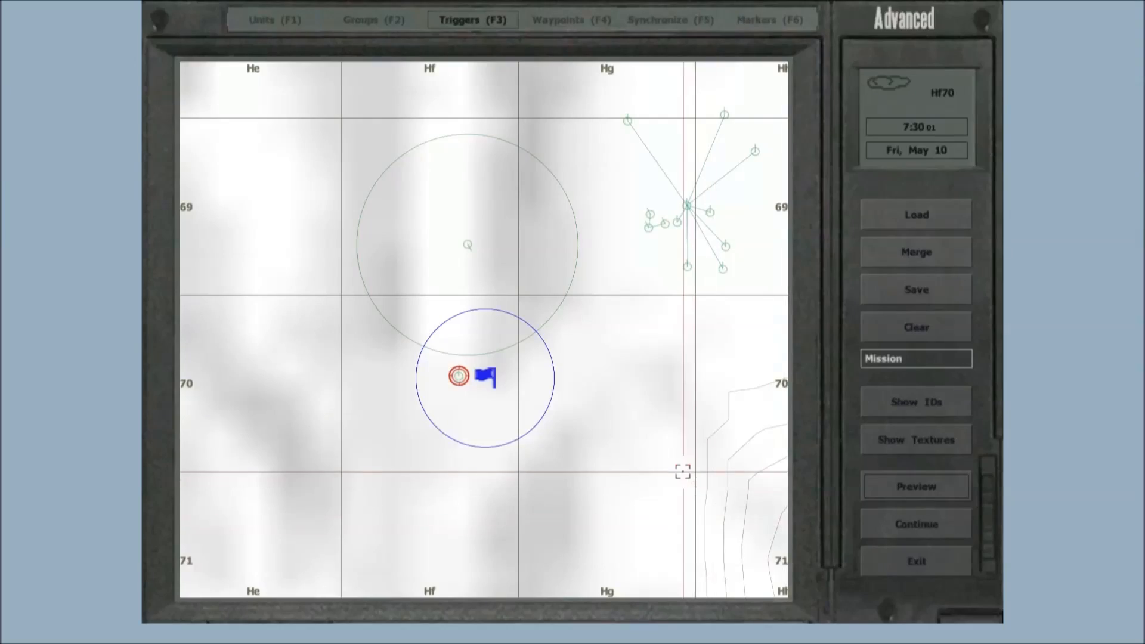
Reopen the Radio Alpha trigger and examine its Condition and On Activation fields
double_click(498, 388)
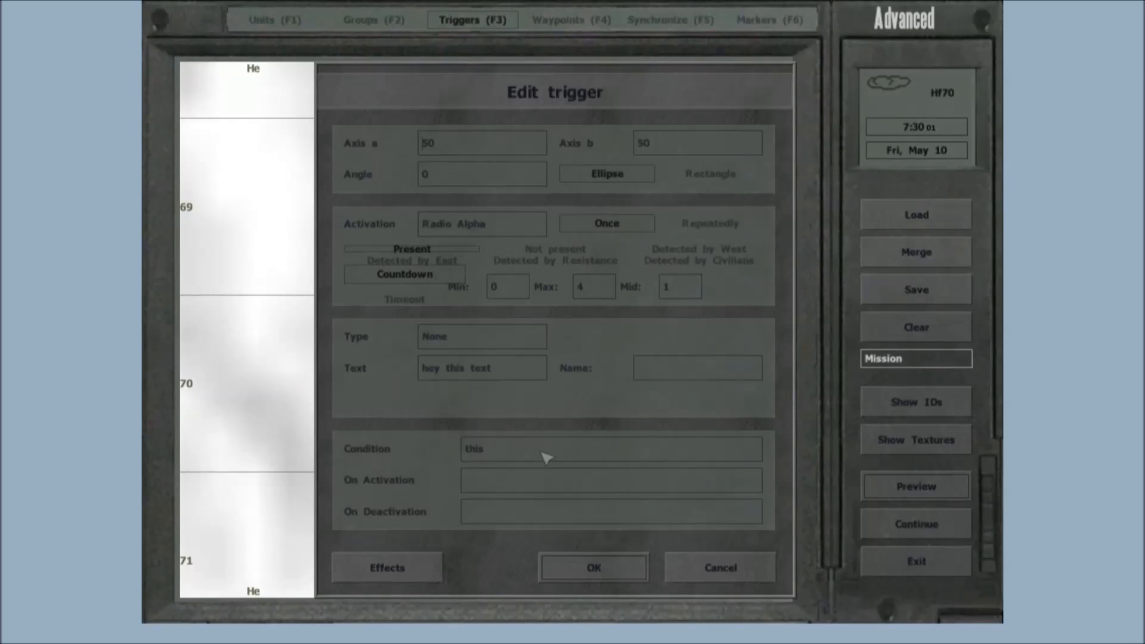
left_click_drag(546, 457, 334, 459)
left_click(504, 456)
left_click_drag(538, 456, 457, 457)
left_click(523, 456)
left_click(517, 483)
Open the trigger's effects settings and inspect the expression in the Activation field
left_click(385, 569)
left_click_drag(473, 235, 248, 248)
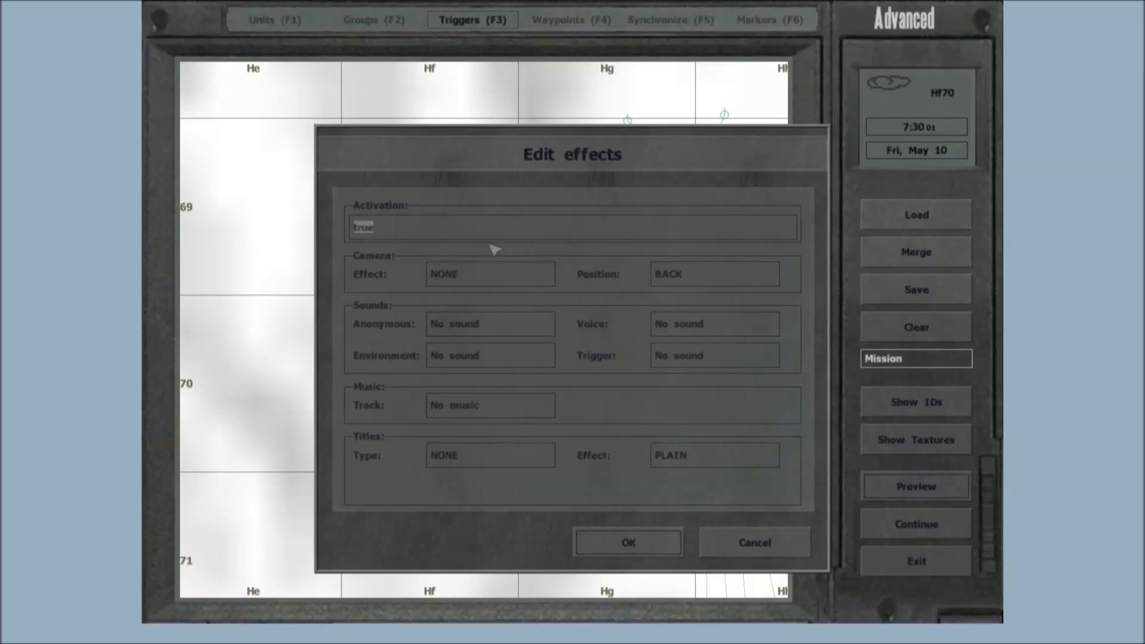
left_click(489, 244)
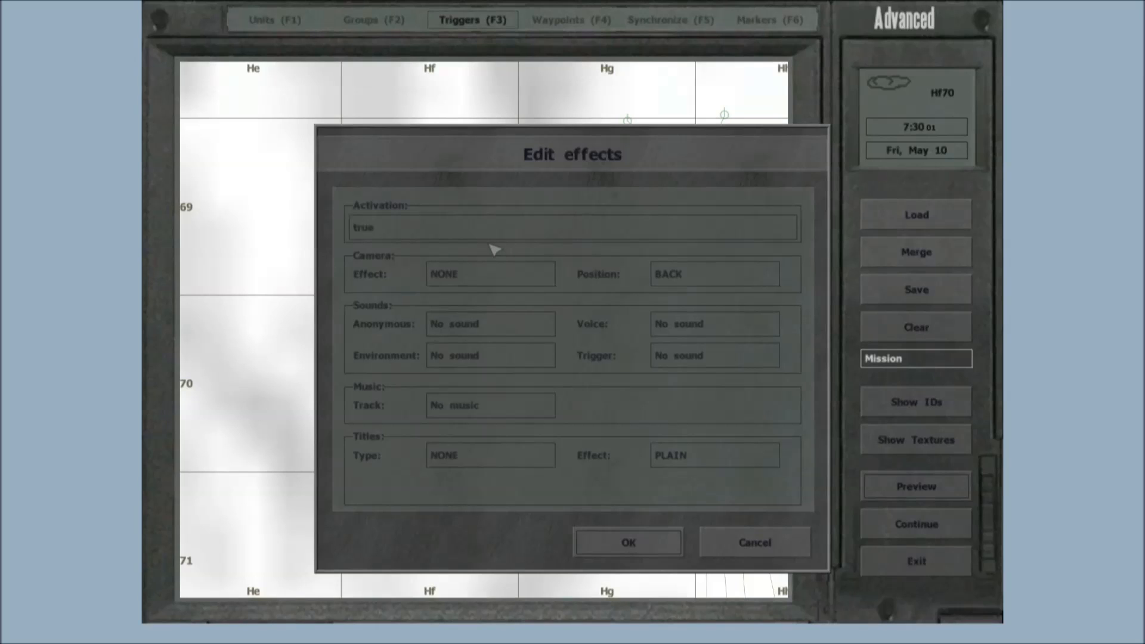
Examine the available camera effects and camera positions, keeping the effect at NONE and the position at BACK
left_click(518, 274)
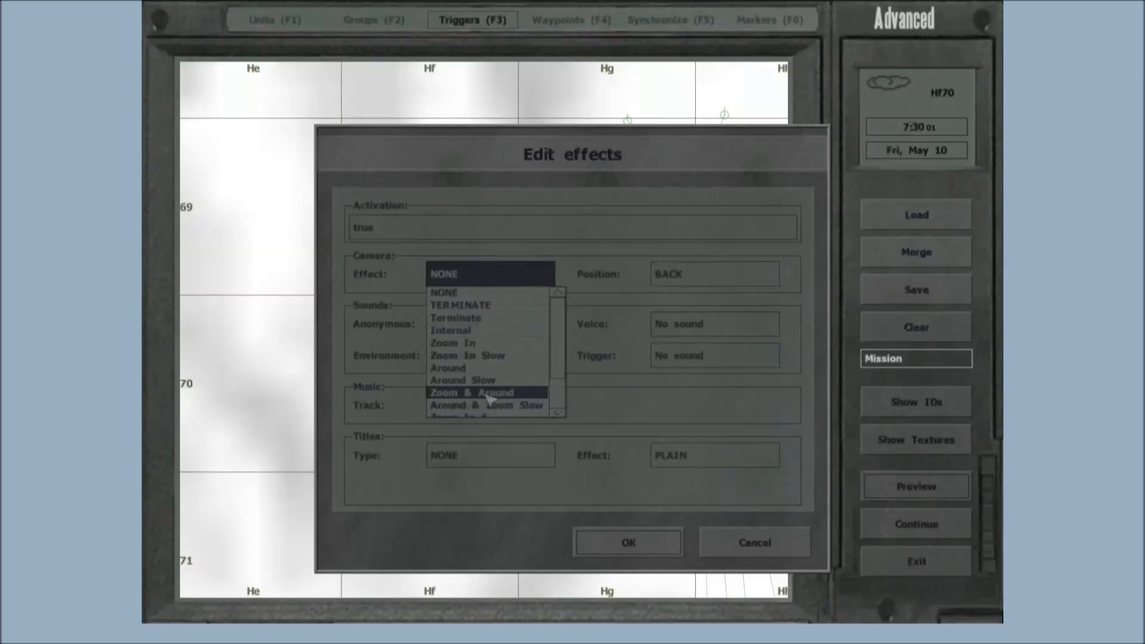
scroll(506, 399, "up", 9)
left_click(660, 276)
left_click(678, 277)
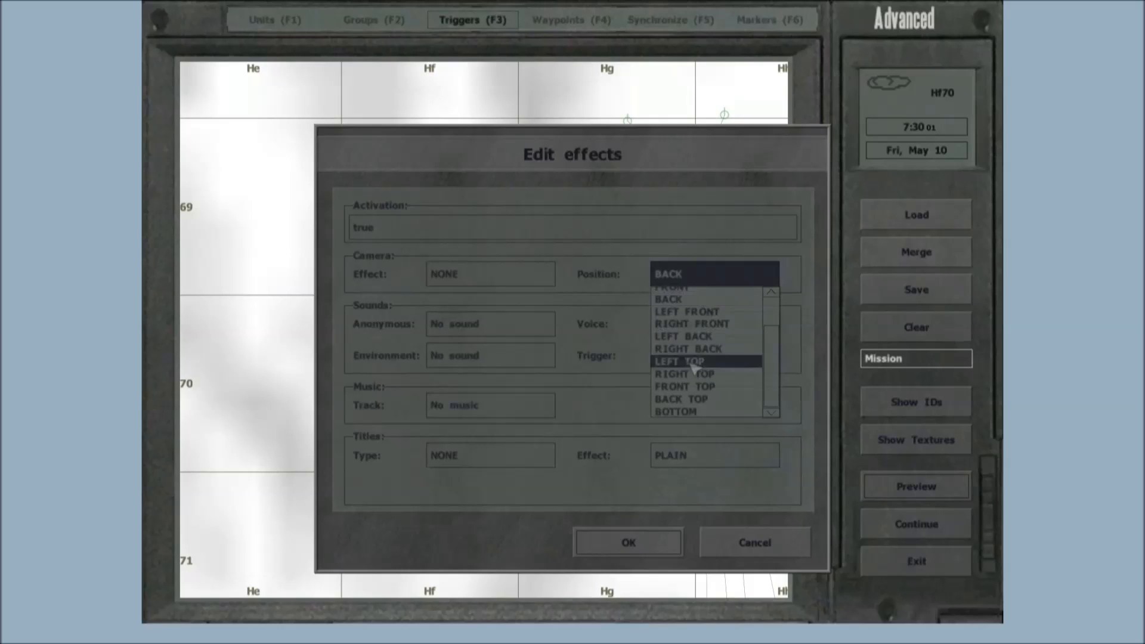
left_click(721, 276)
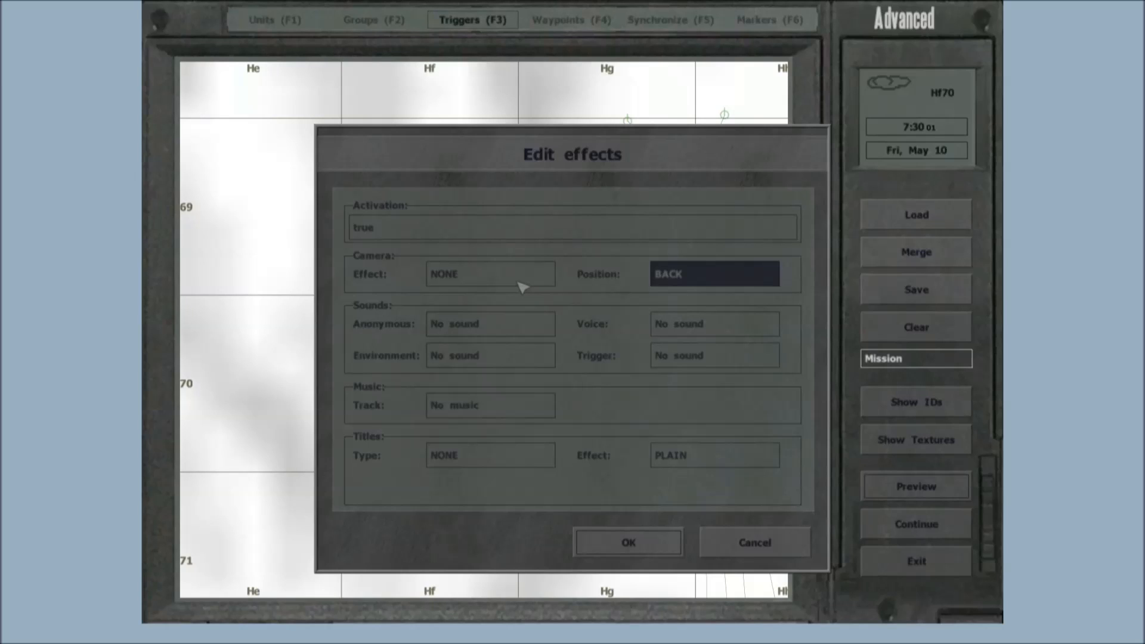
left_click(518, 280)
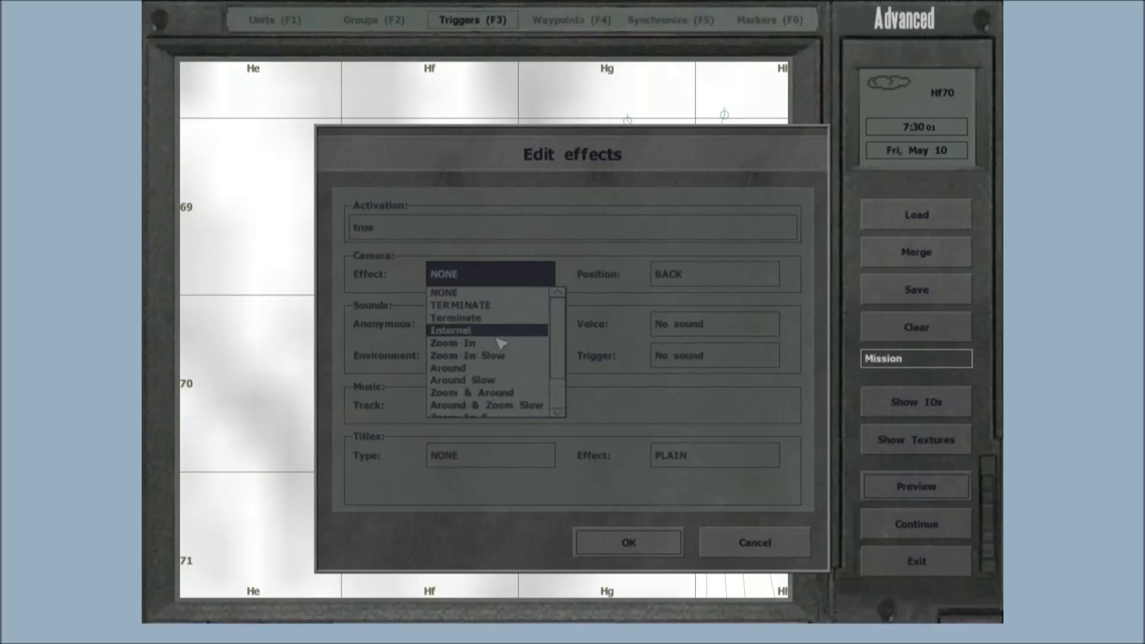
scroll(506, 334, "up", 1)
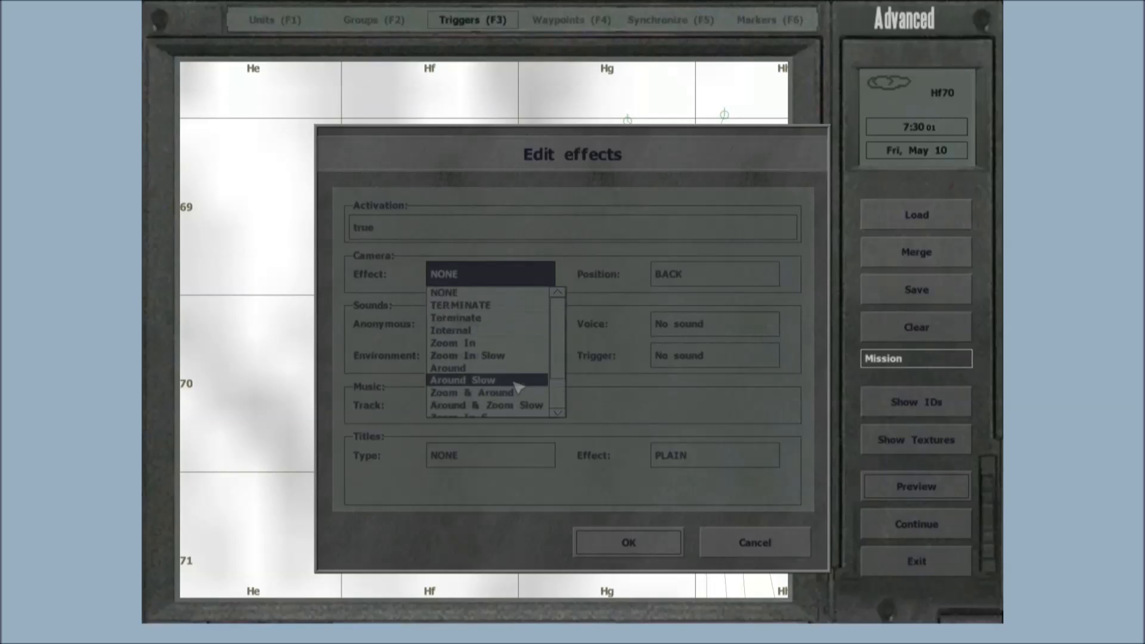
left_click(537, 278)
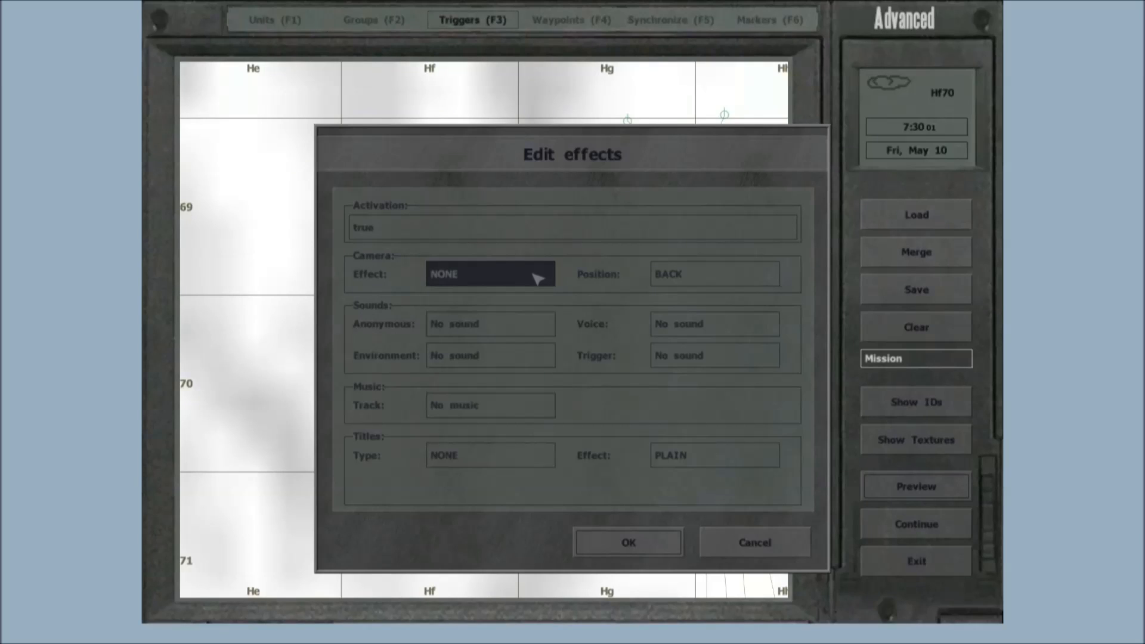
Examine the anonymous sounds available for the trigger's effects, keeping the setting at No sound
left_click(520, 323)
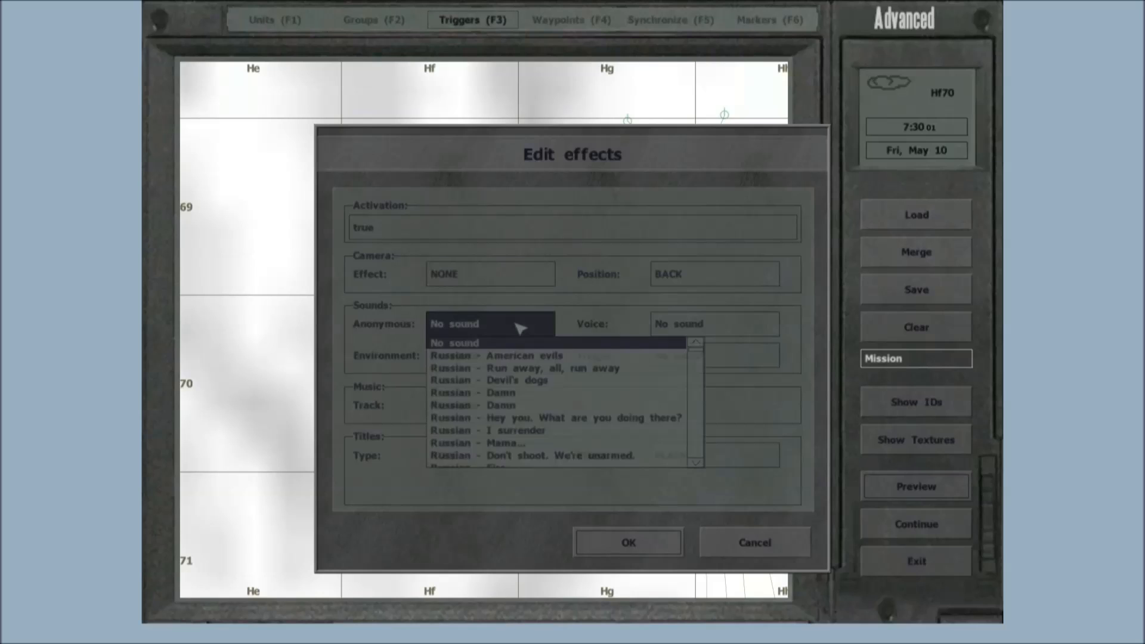
scroll(499, 446, "down", 10)
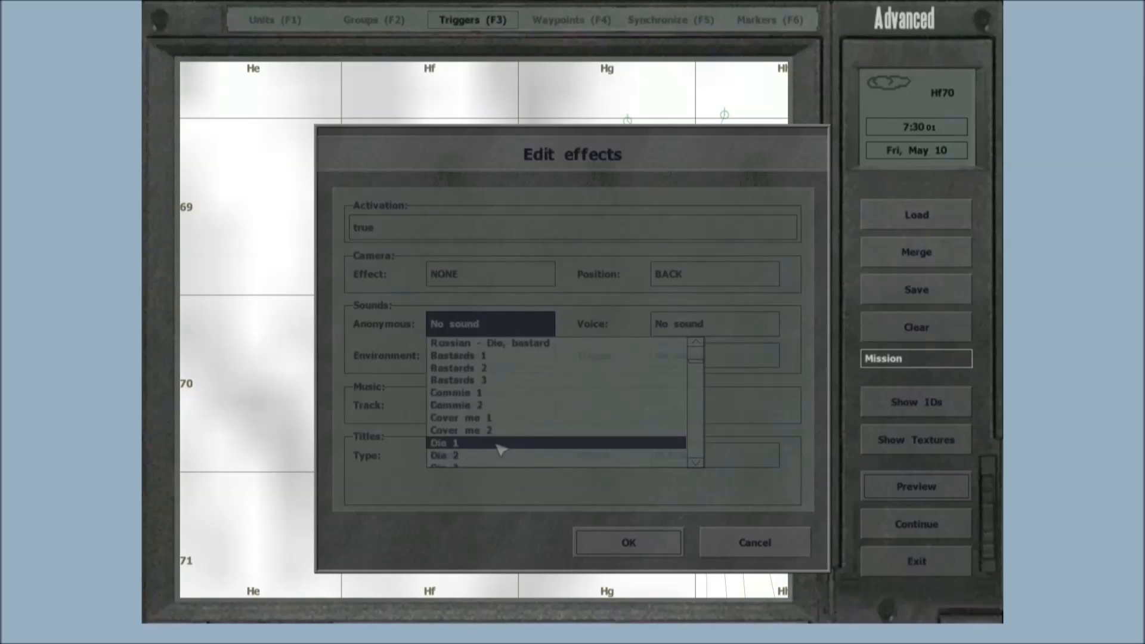
scroll(498, 446, "down", 10)
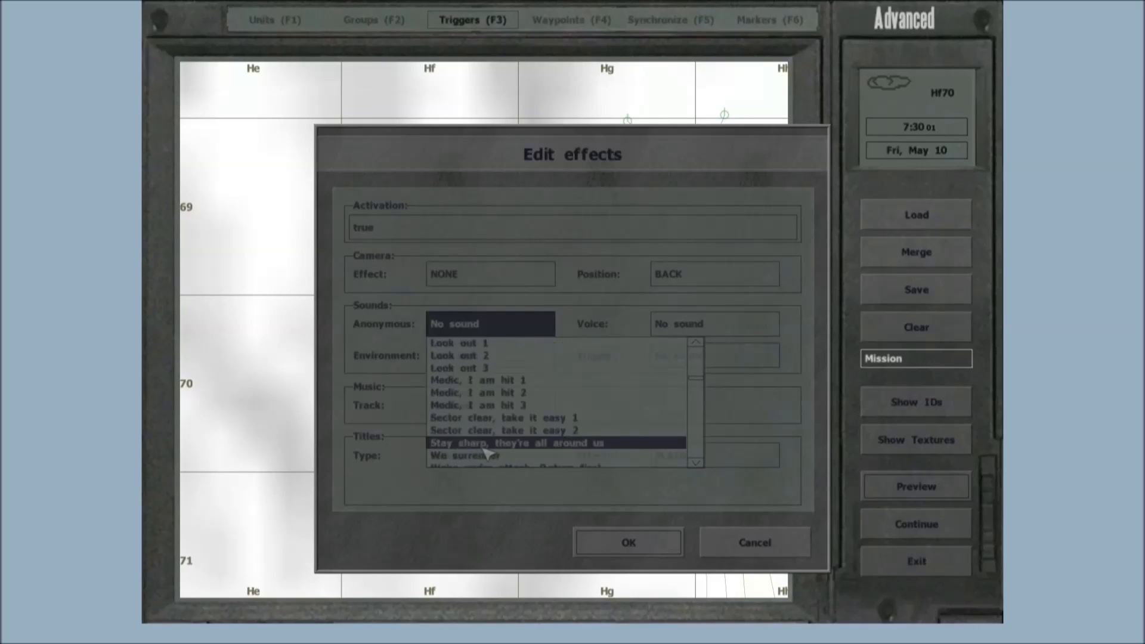
scroll(514, 435, "up", 8)
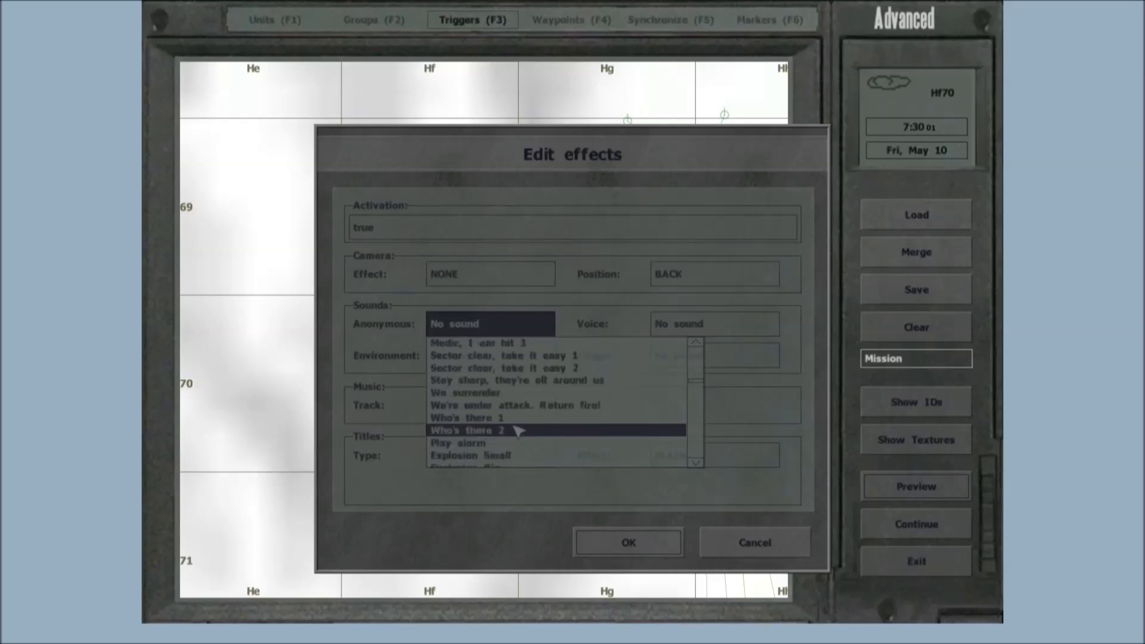
scroll(516, 430, "up", 8)
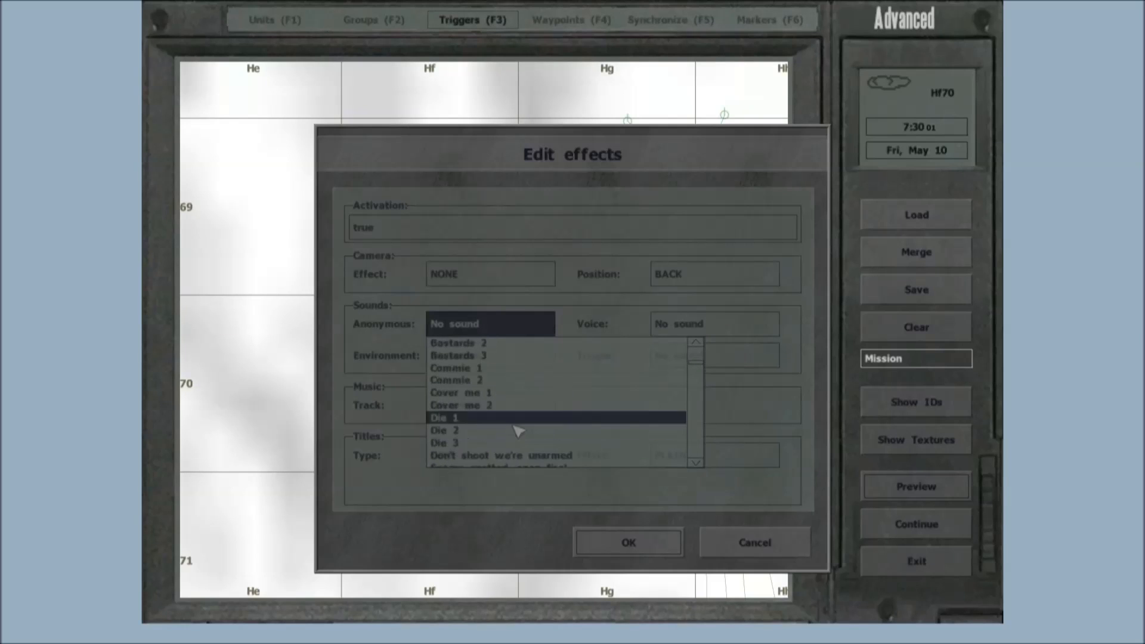
left_click(539, 328)
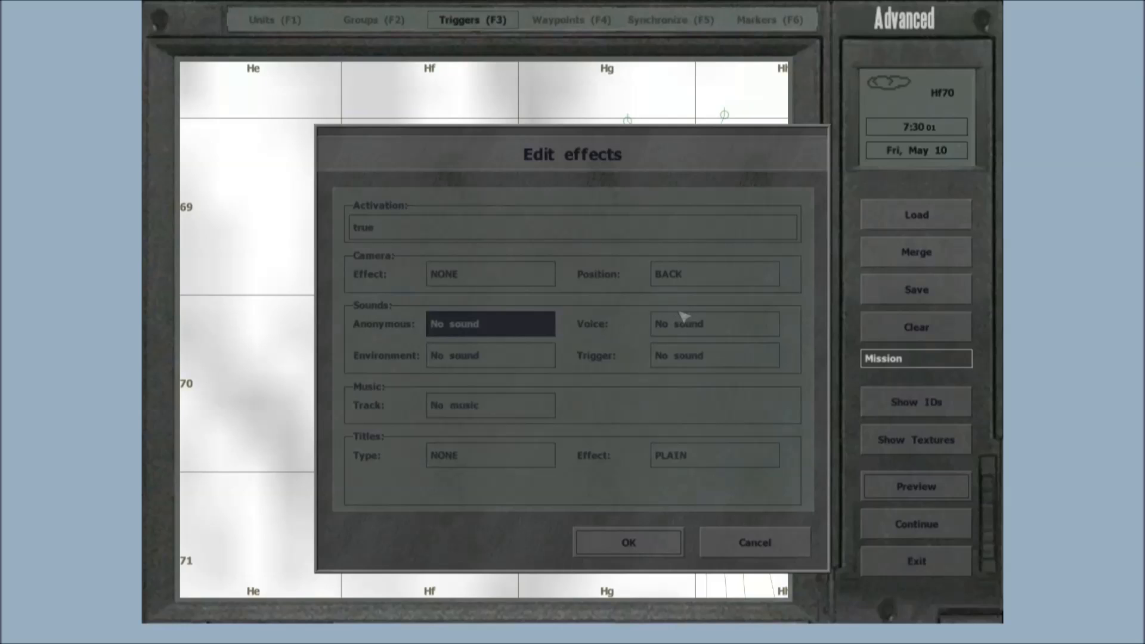
Examine the available voice sounds, keeping the voice setting at No sound
left_click(702, 327)
scroll(746, 408, "down", 10)
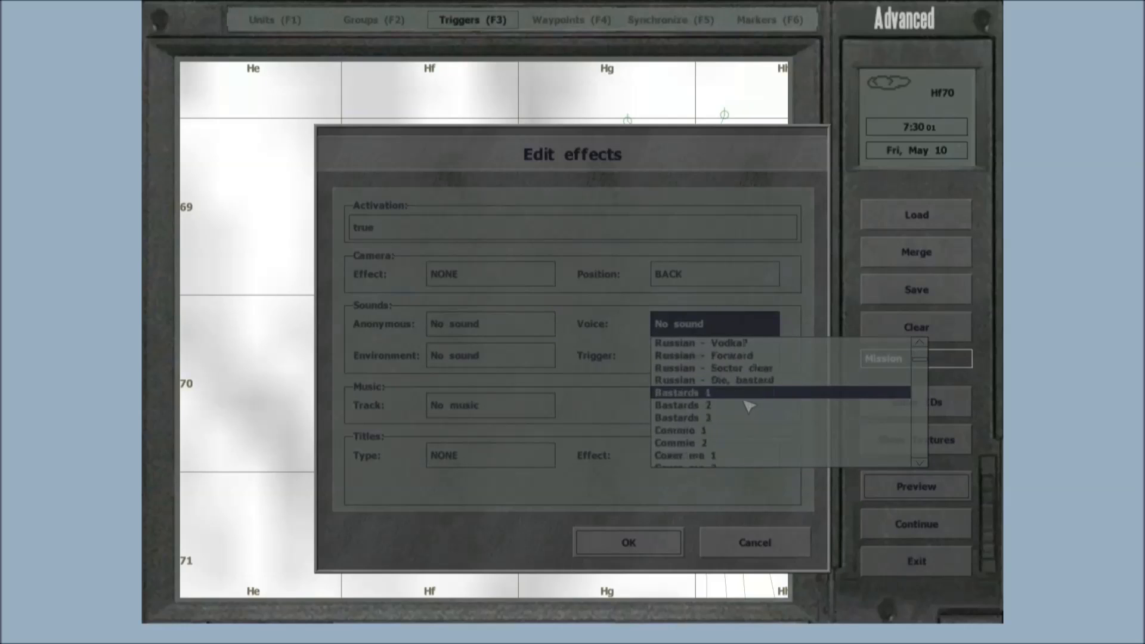
scroll(731, 411, "down", 12)
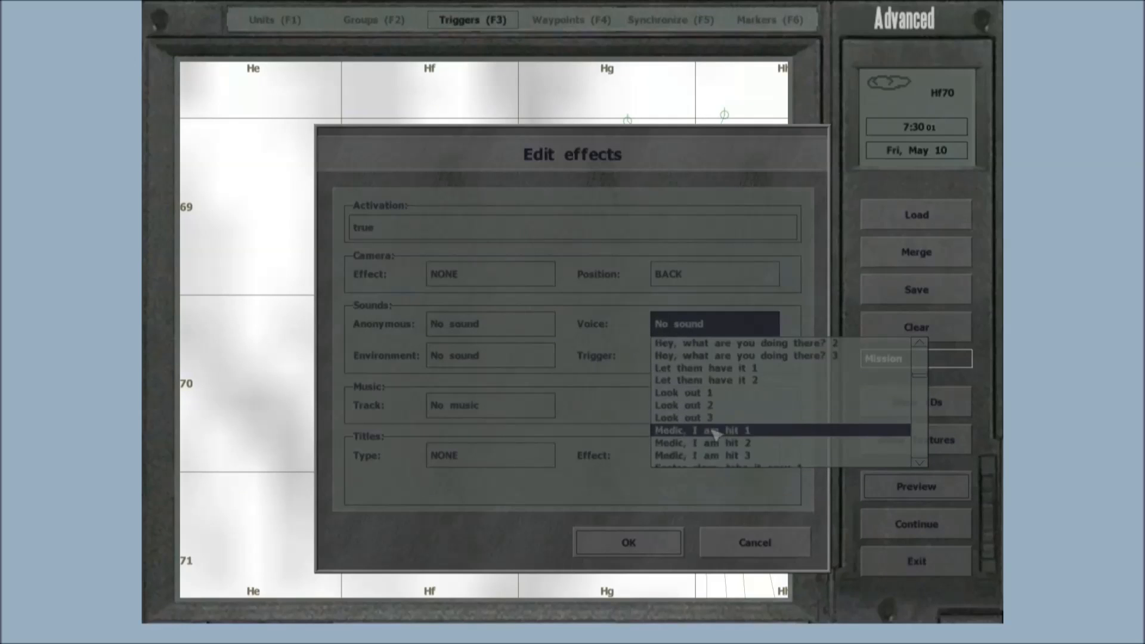
scroll(714, 432, "up", 10)
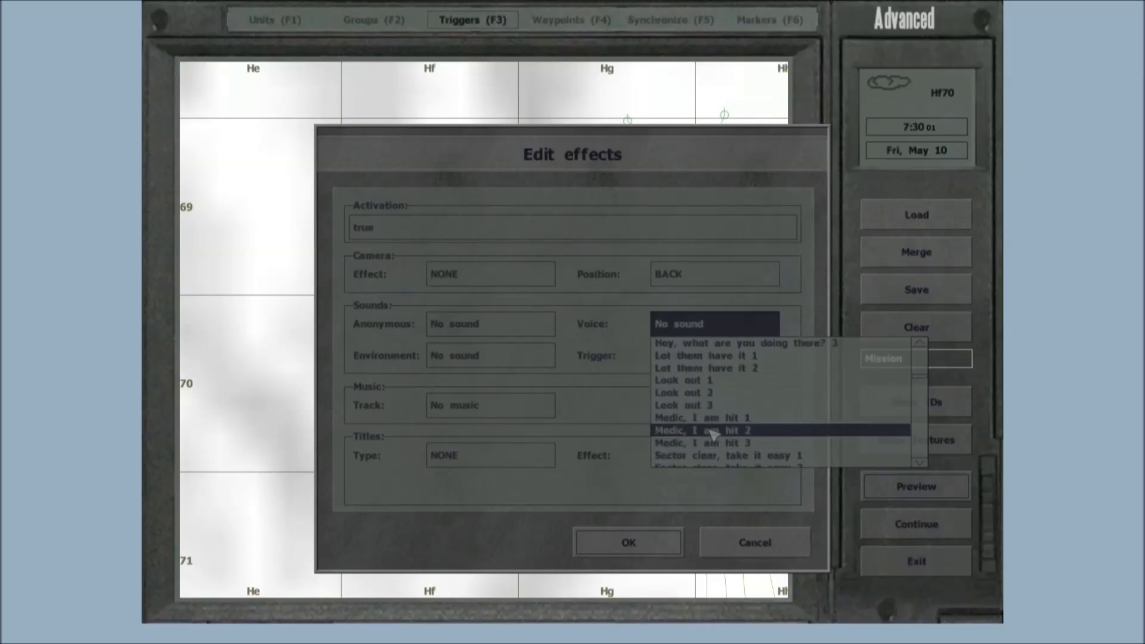
left_click(723, 332)
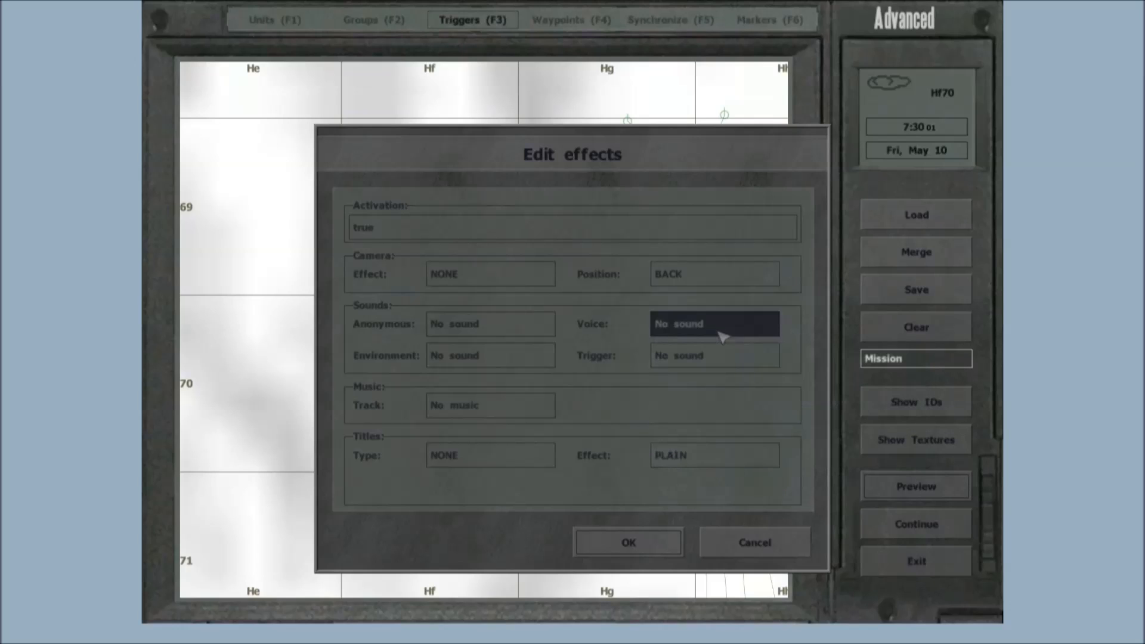
Examine the environment sounds, trigger sounds and music tracks, keeping them at No sound and No music
left_click(482, 357)
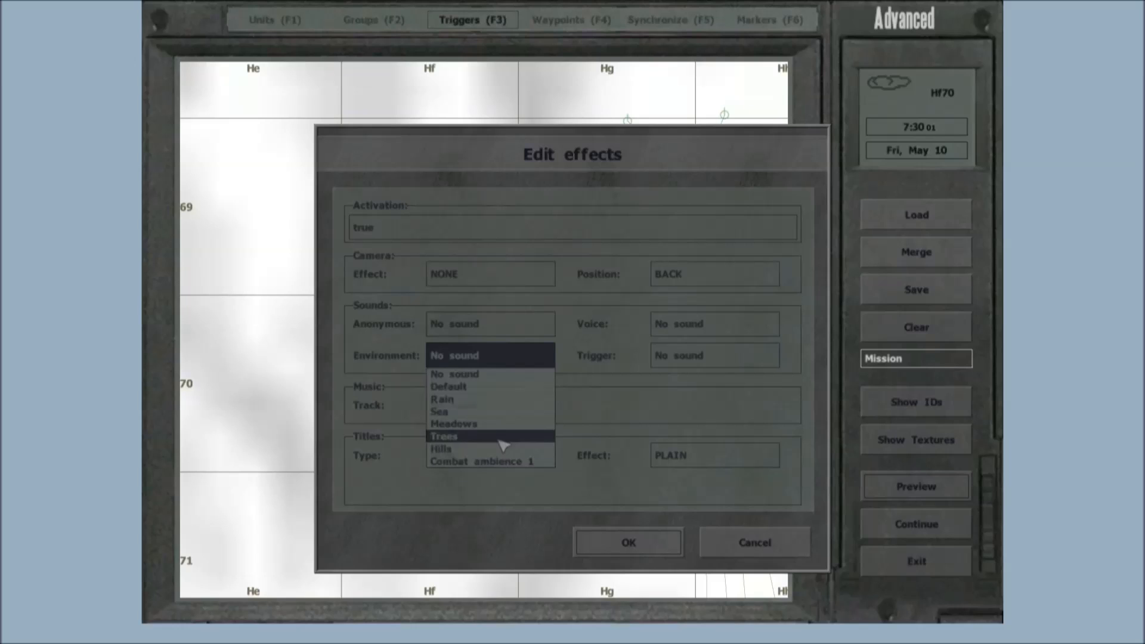
left_click(537, 370)
left_click(692, 359)
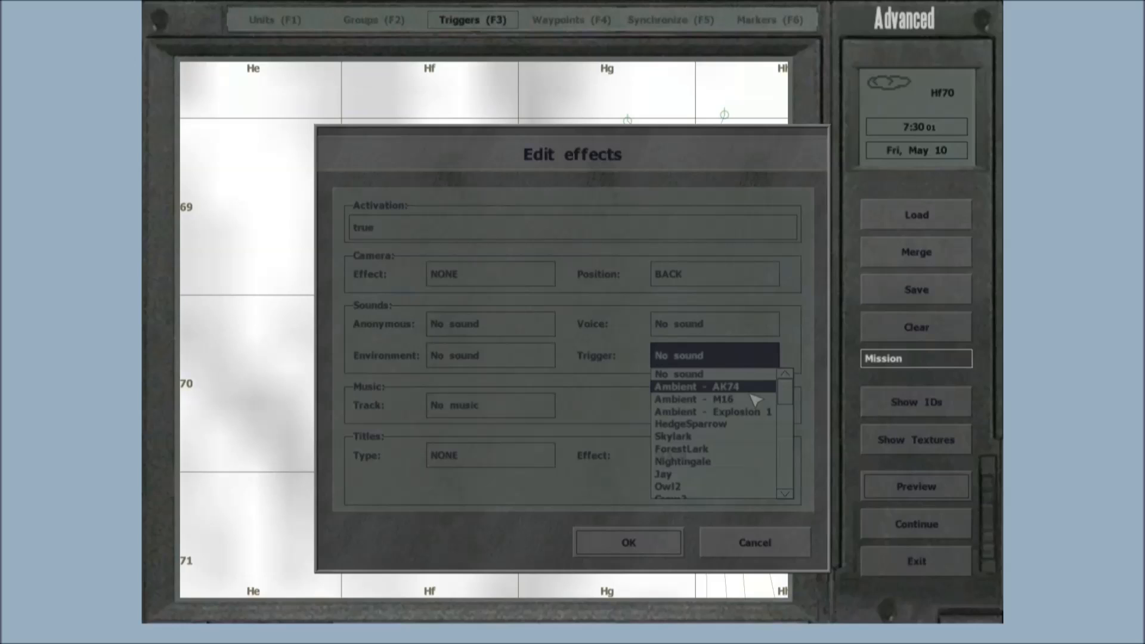
scroll(754, 401, "down", 4)
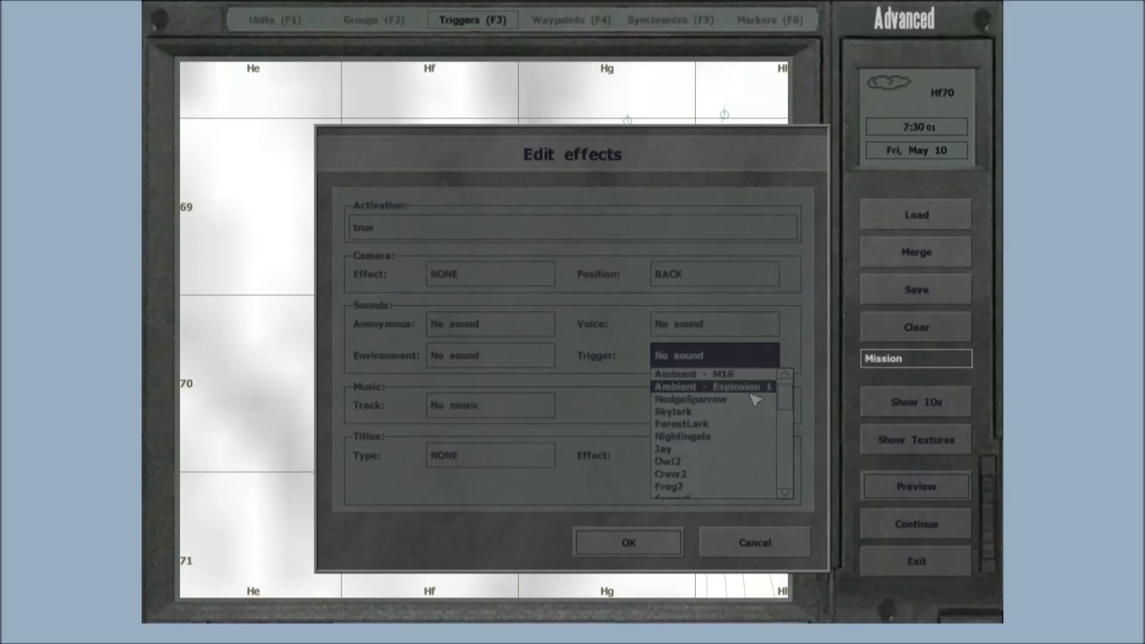
scroll(754, 400, "up", 5)
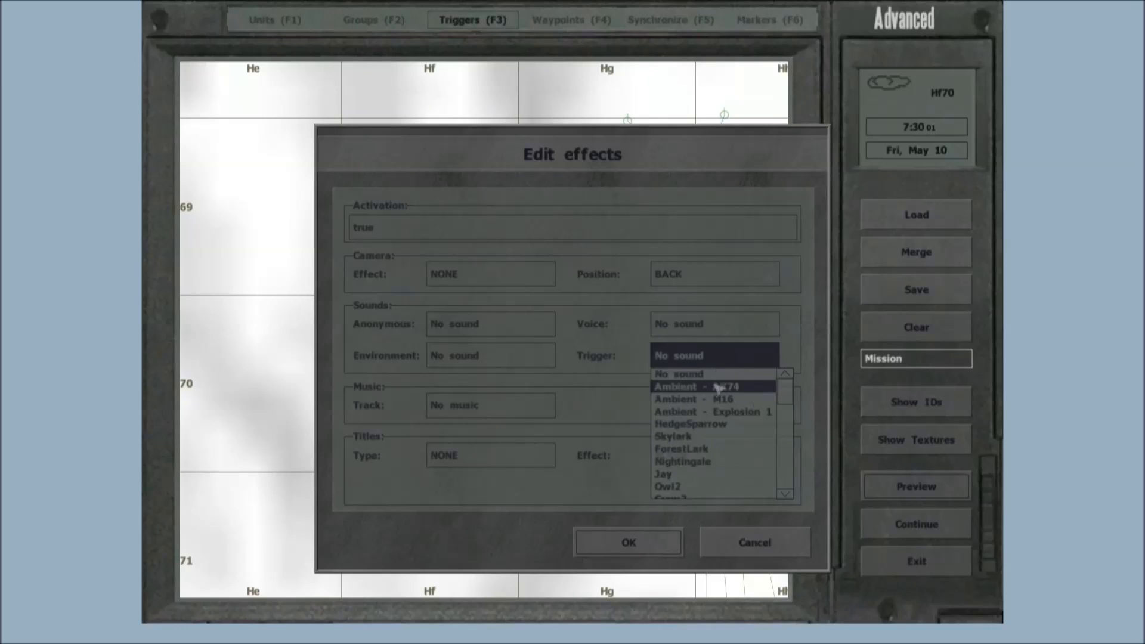
left_click(614, 369)
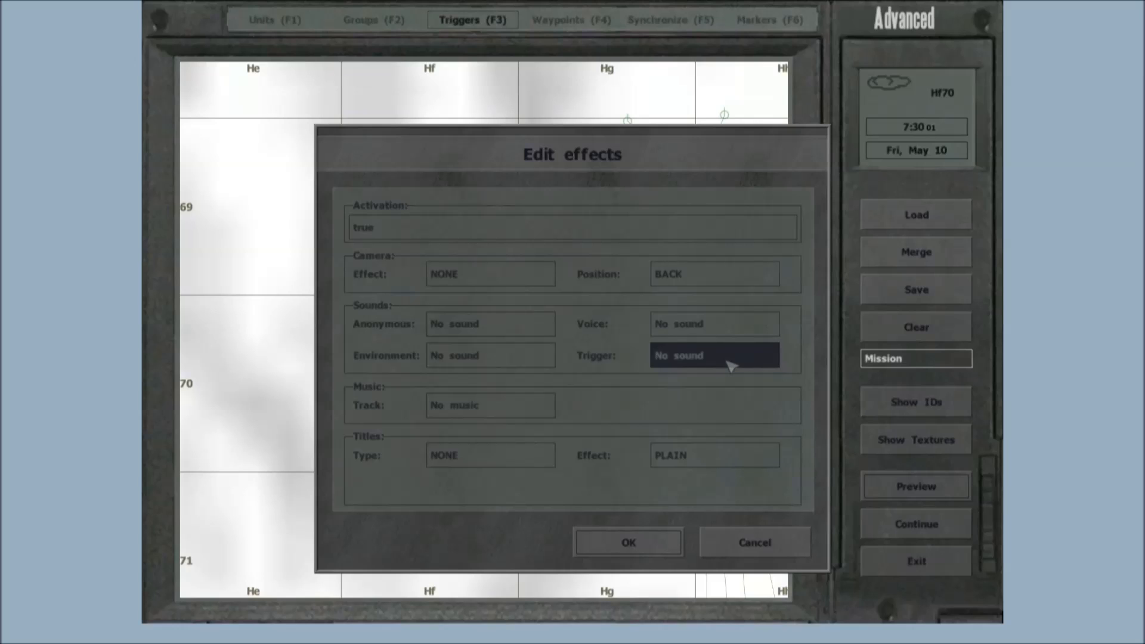
left_click(531, 412)
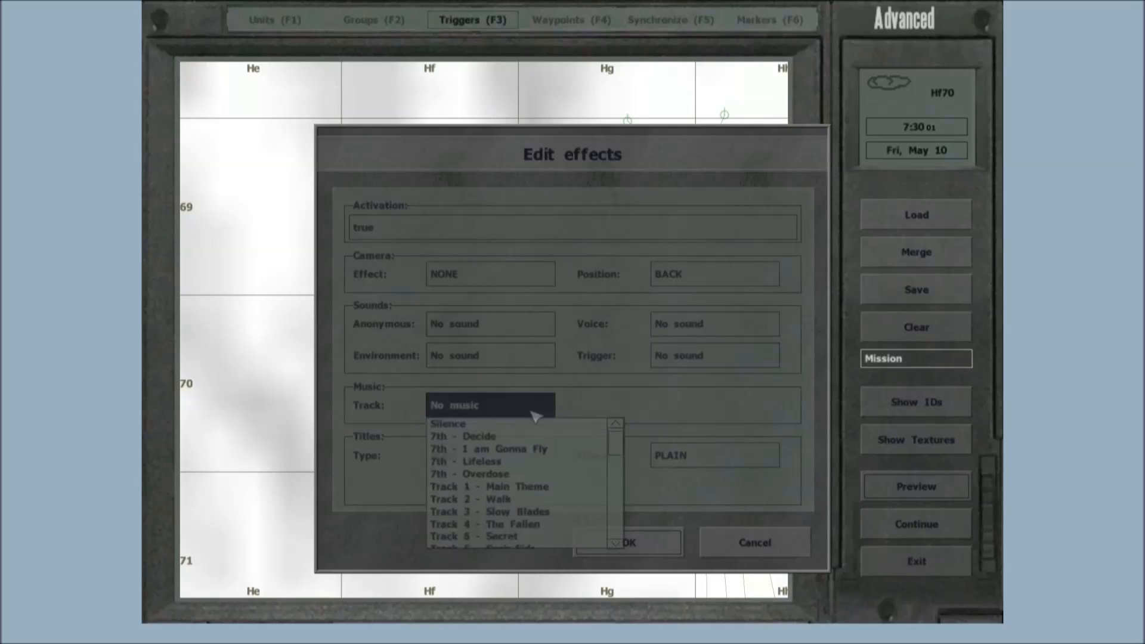
left_click(535, 415)
Set the title type to TEXT and examine the available title effects, keeping PLAIN
left_click(506, 462)
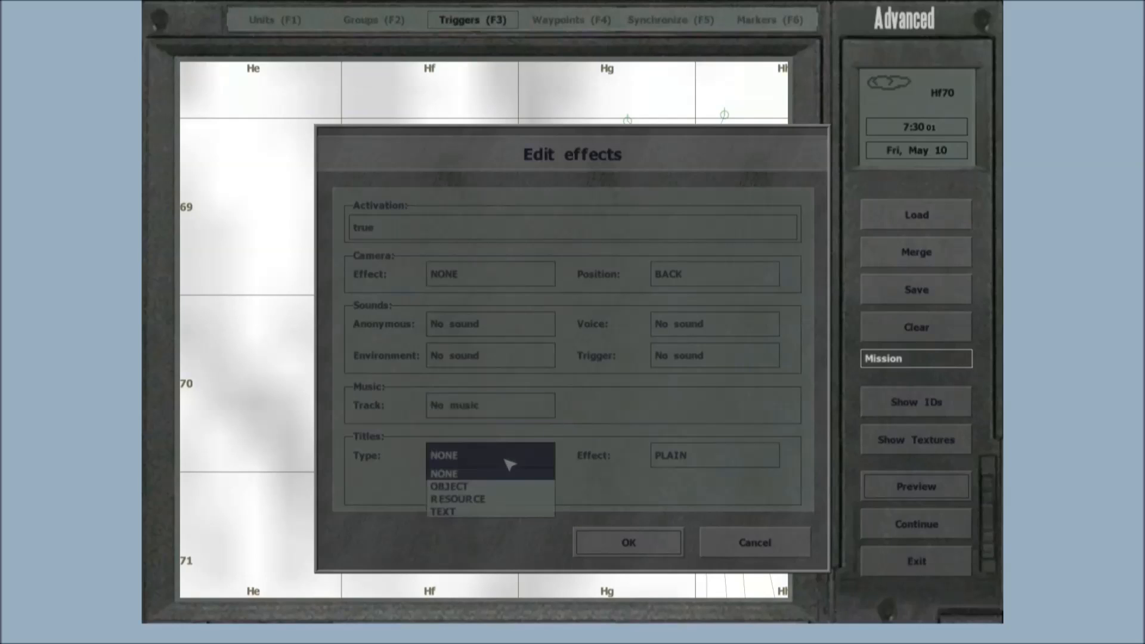
left_click(502, 511)
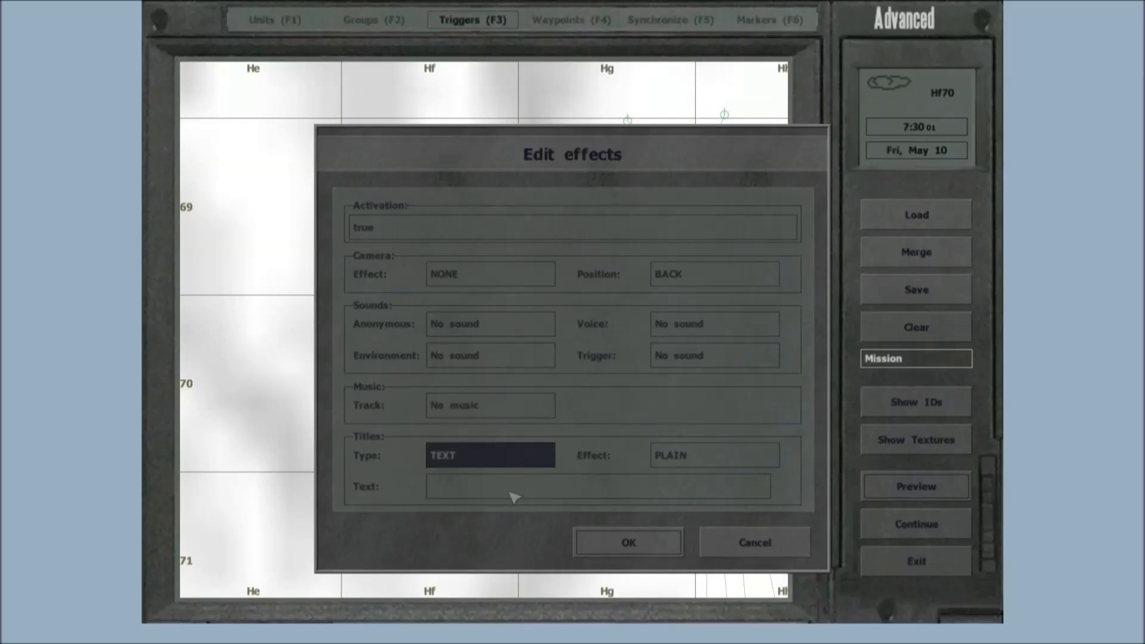
left_click(727, 457)
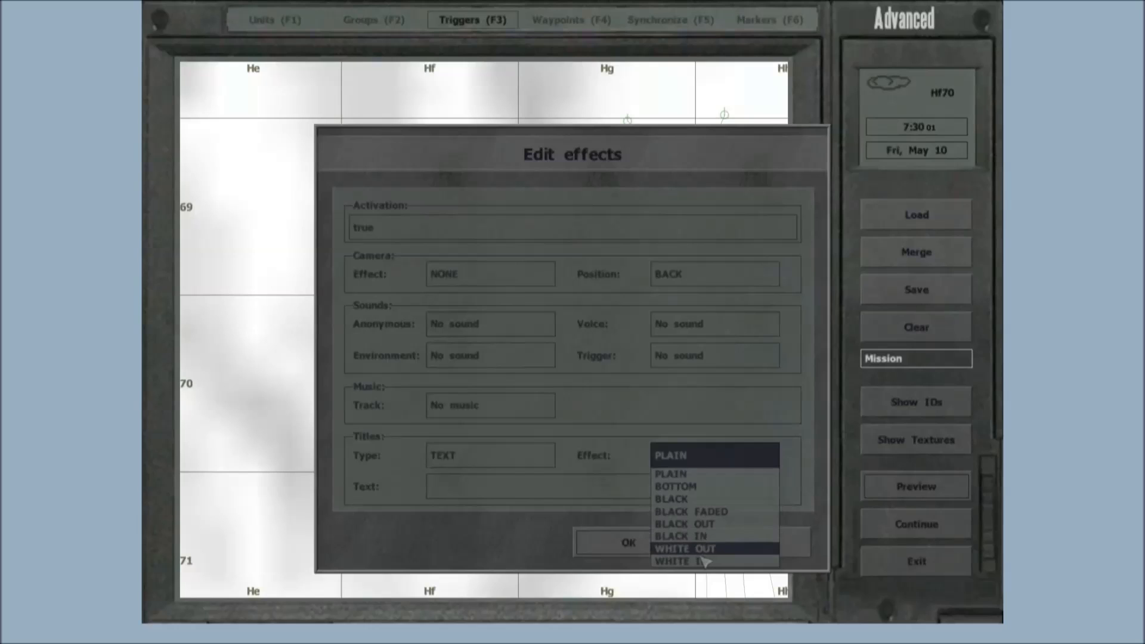
left_click(722, 455)
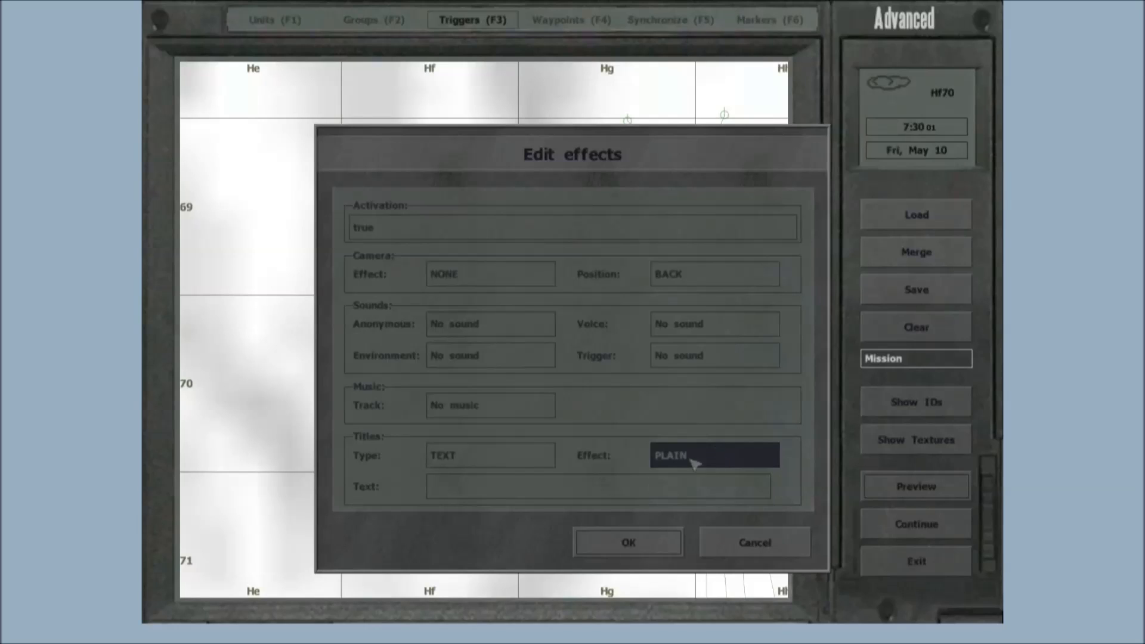
Set the title type to RESOURCE and examine the available resources, keeping BI Studio with the PLAIN effect
left_click(529, 463)
left_click(513, 500)
left_click(524, 488)
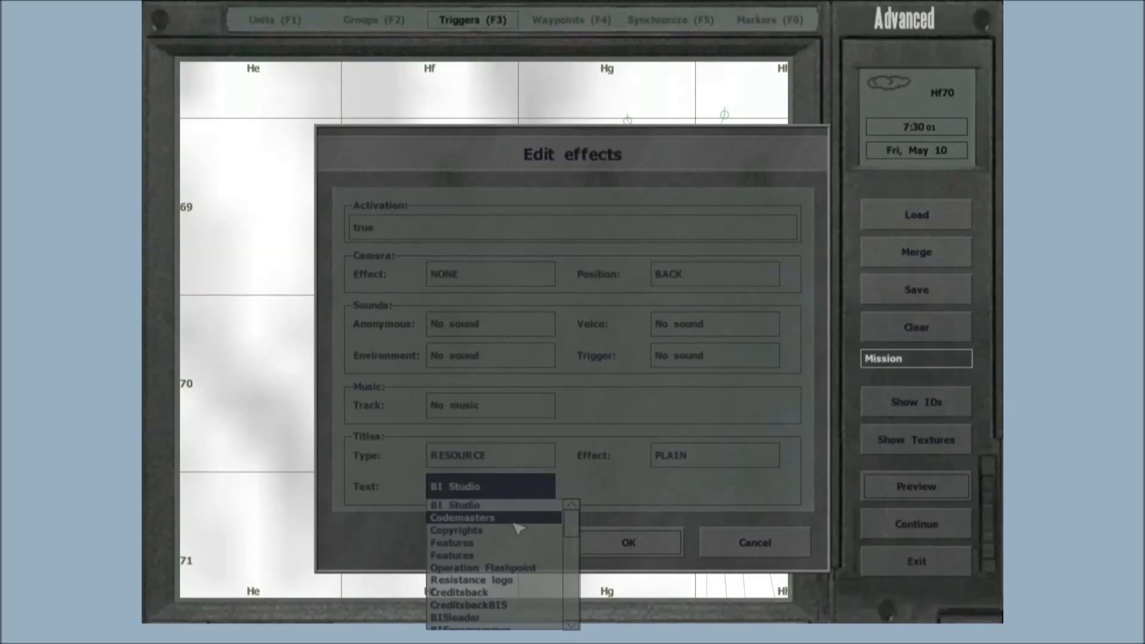
scroll(525, 569, "up", 5)
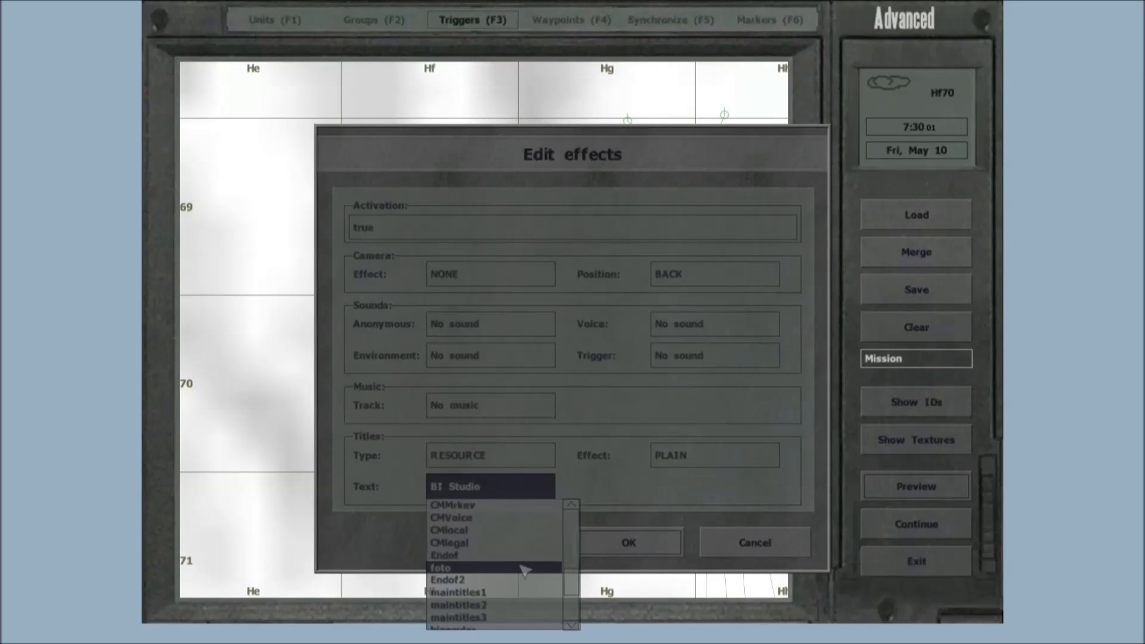
scroll(524, 570, "up", 3)
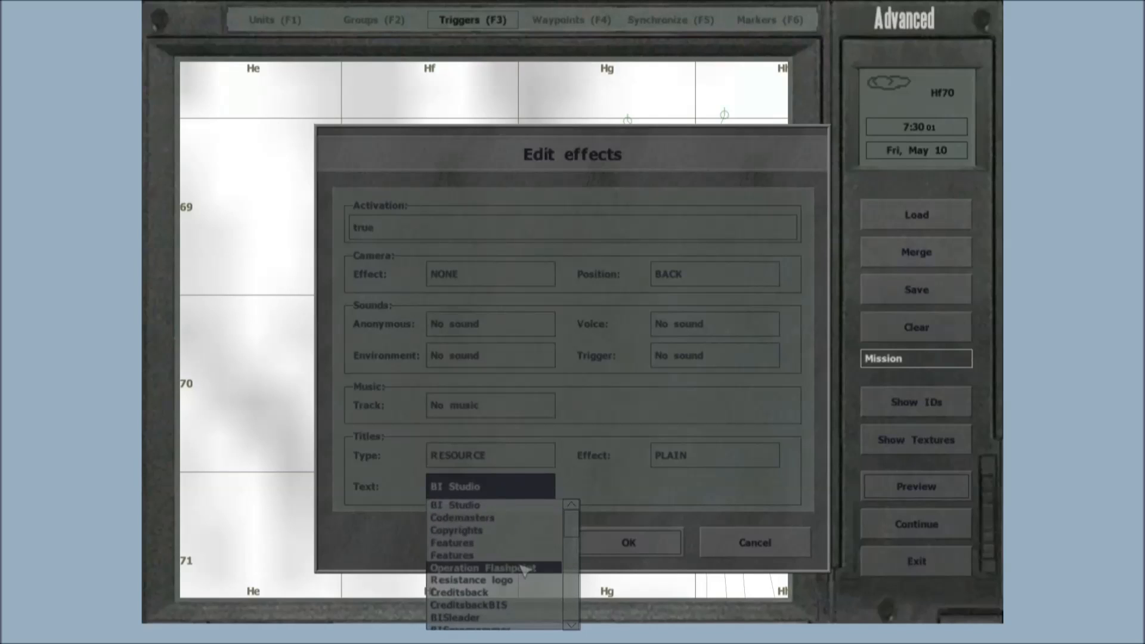
left_click(514, 494)
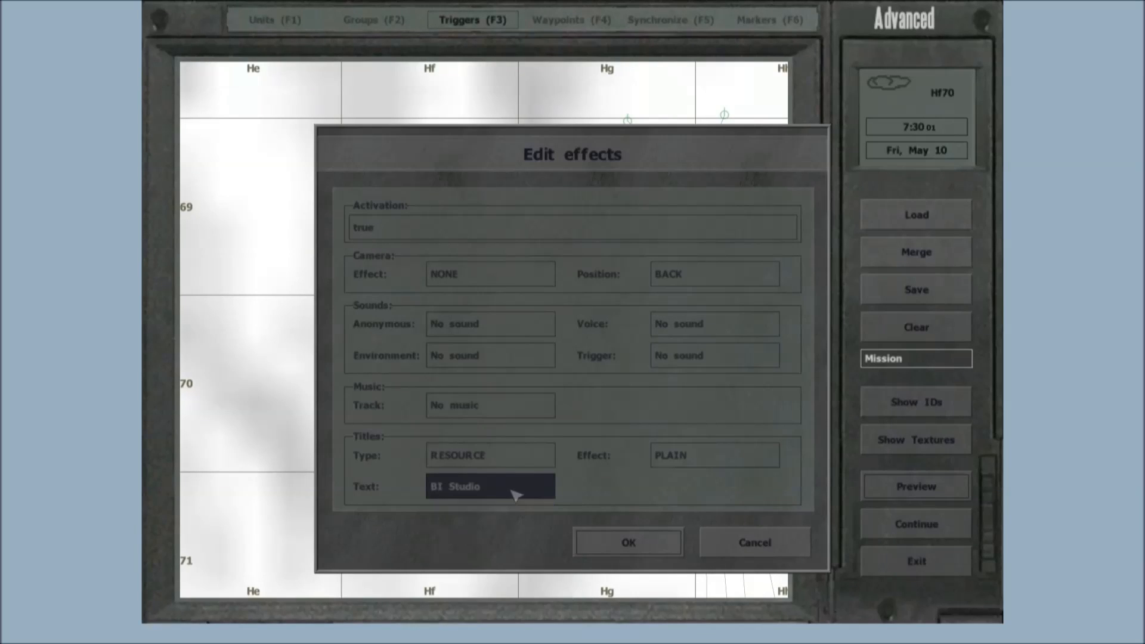
left_click(674, 462)
left_click(687, 451)
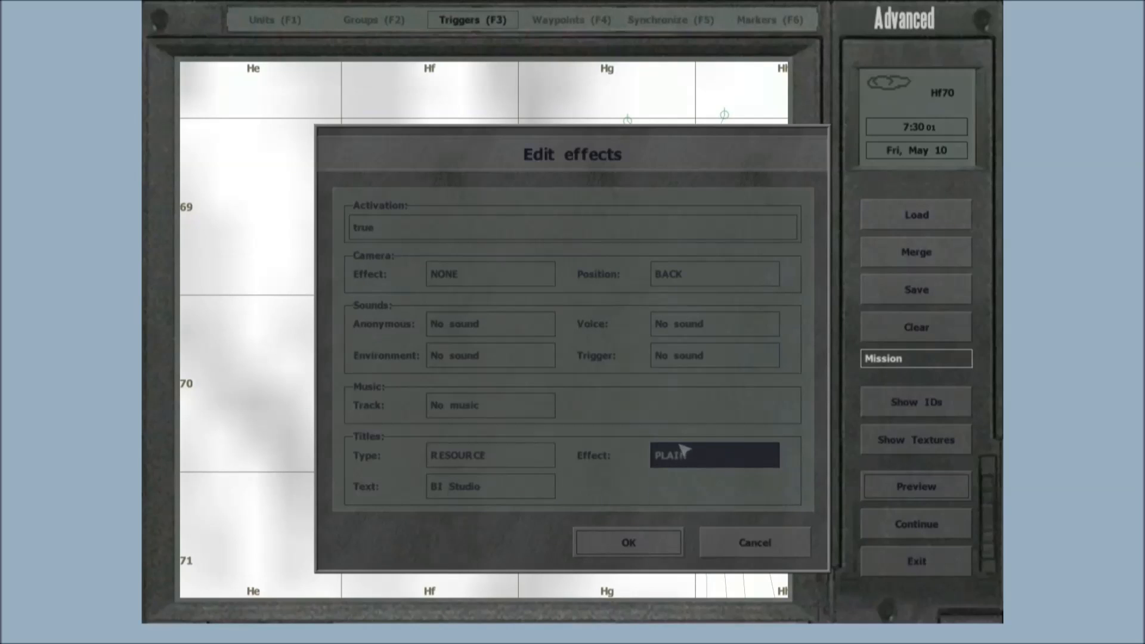
Set the title type to OBJECT with TV Set as its content, and accept the effects and the trigger
left_click(525, 462)
left_click(488, 488)
left_click(496, 489)
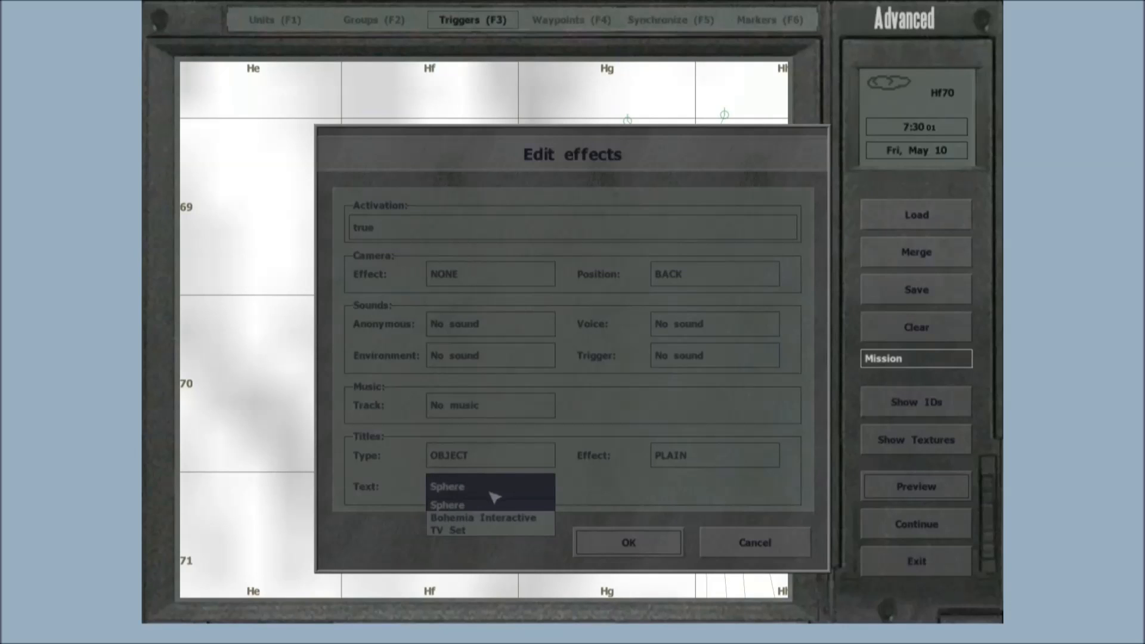
left_click(511, 498)
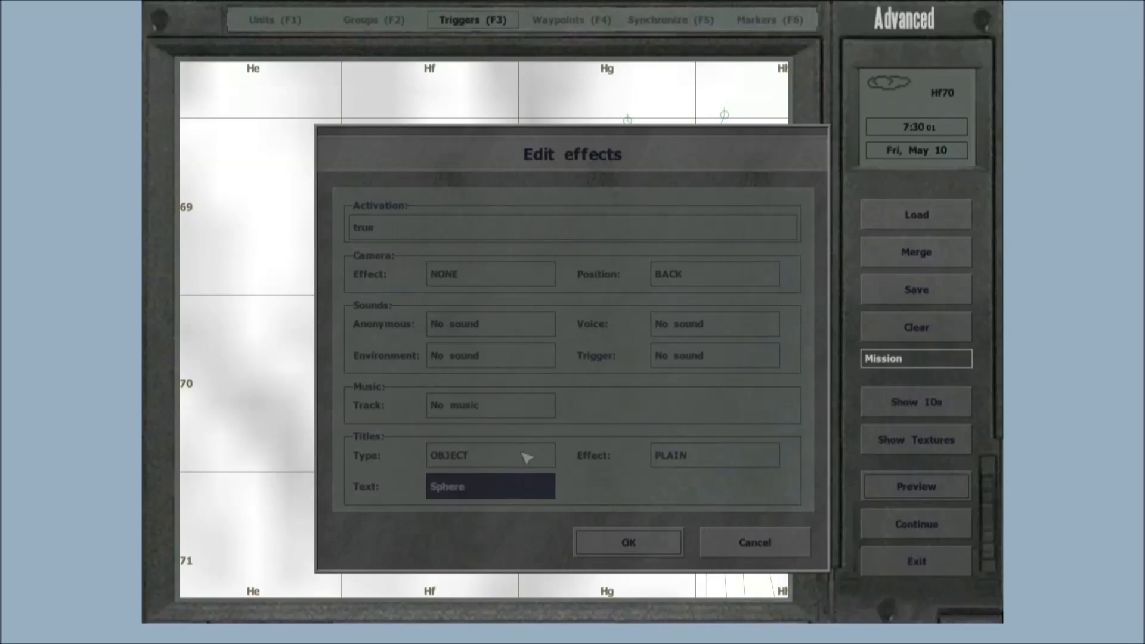
left_click(520, 492)
left_click(522, 492)
left_click(522, 492)
left_click(510, 530)
left_click(578, 539)
left_click(590, 572)
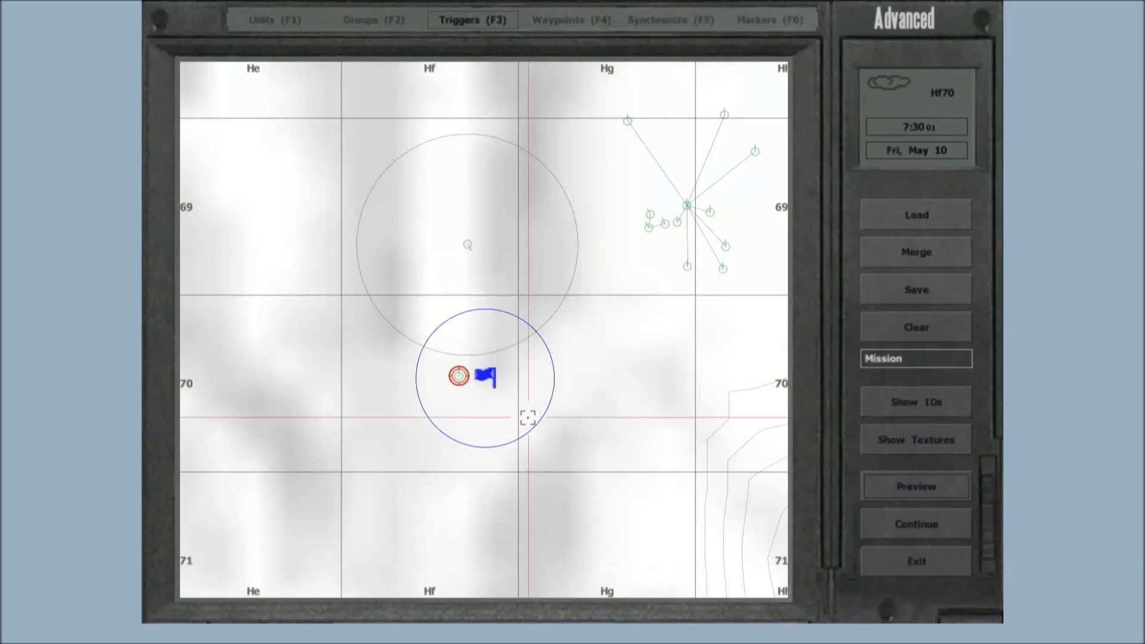
Preview the mission to check the TV Set title effect in game, and return to the editor
left_click(916, 487)
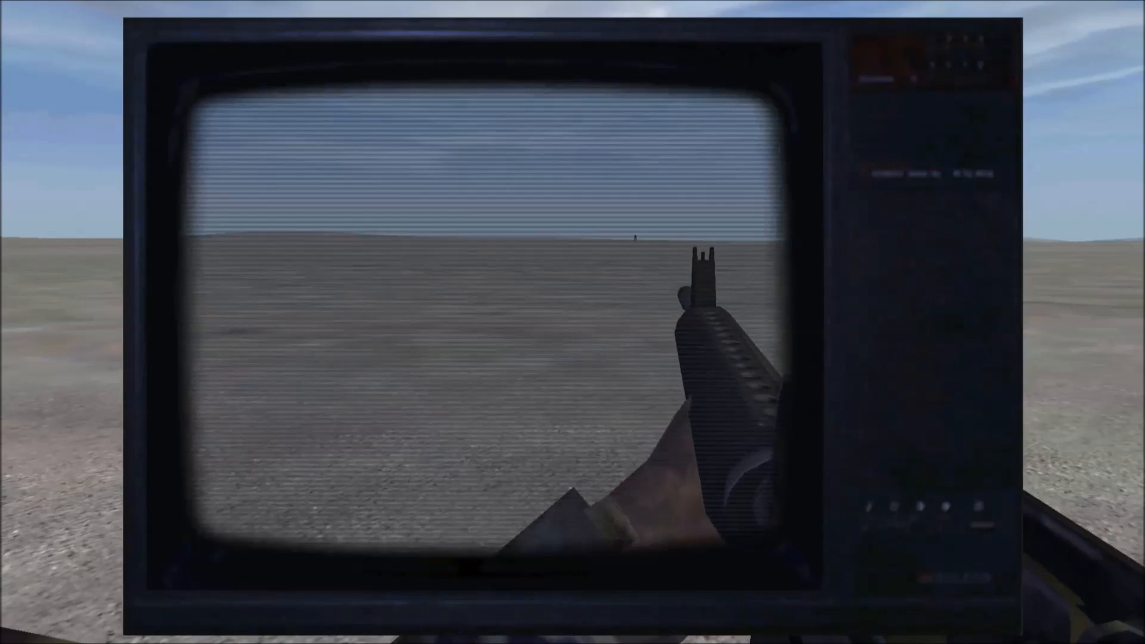
key("Escape")
left_click(761, 577)
key("Return")
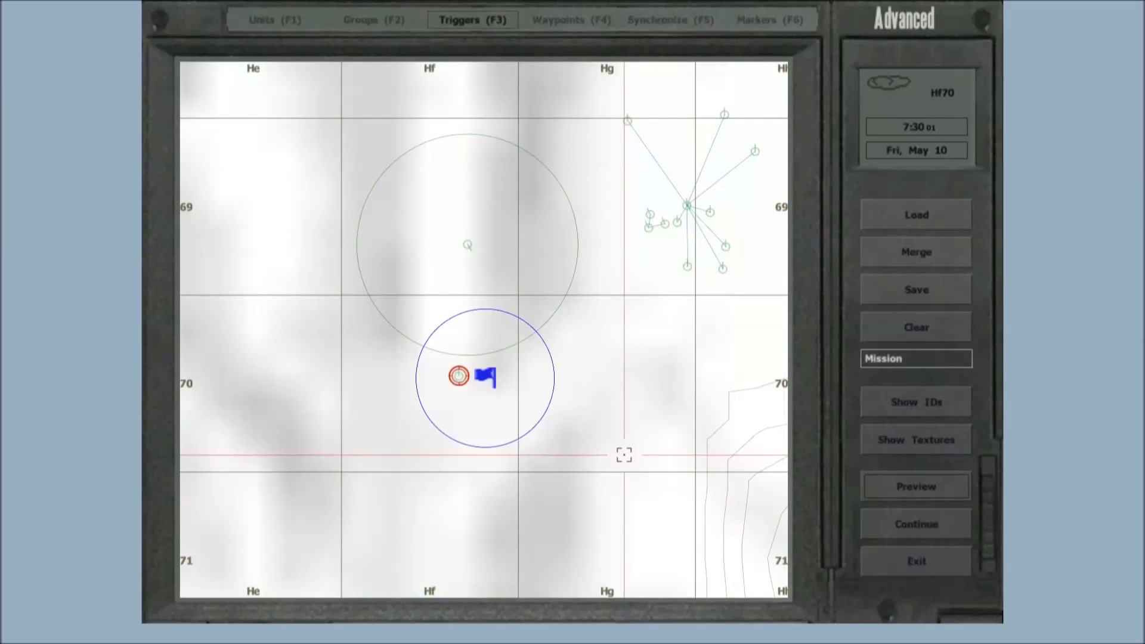
Shift the blue flag trigger slightly up and to the right, and start a new waypoint northwest of the player unit
left_click_drag(485, 377, 491, 370)
key("F4")
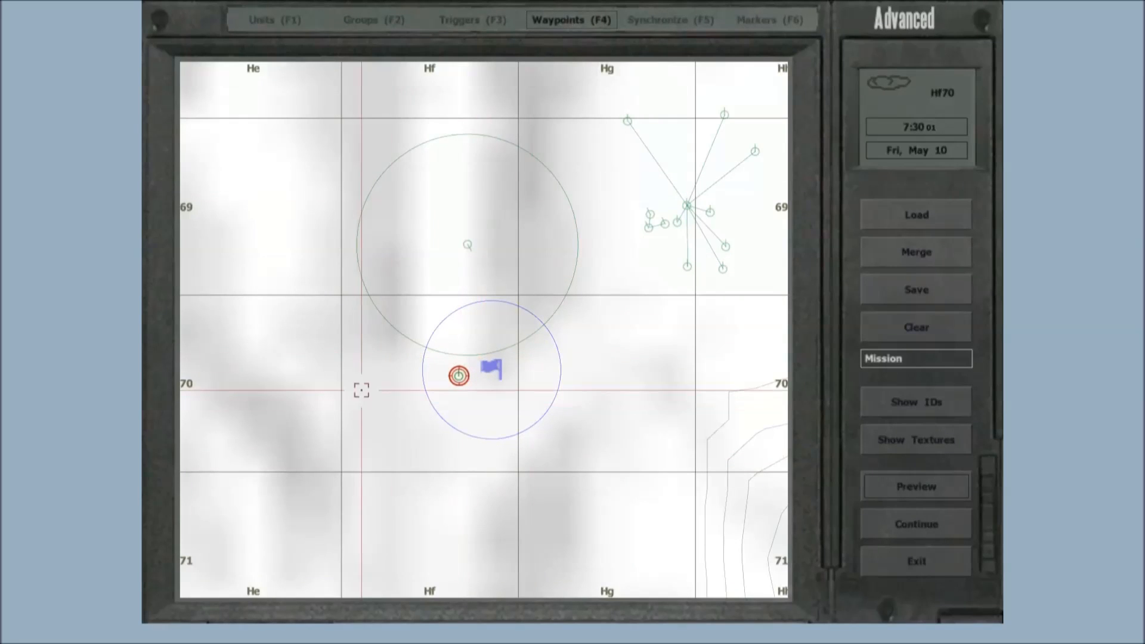
double_click(413, 322)
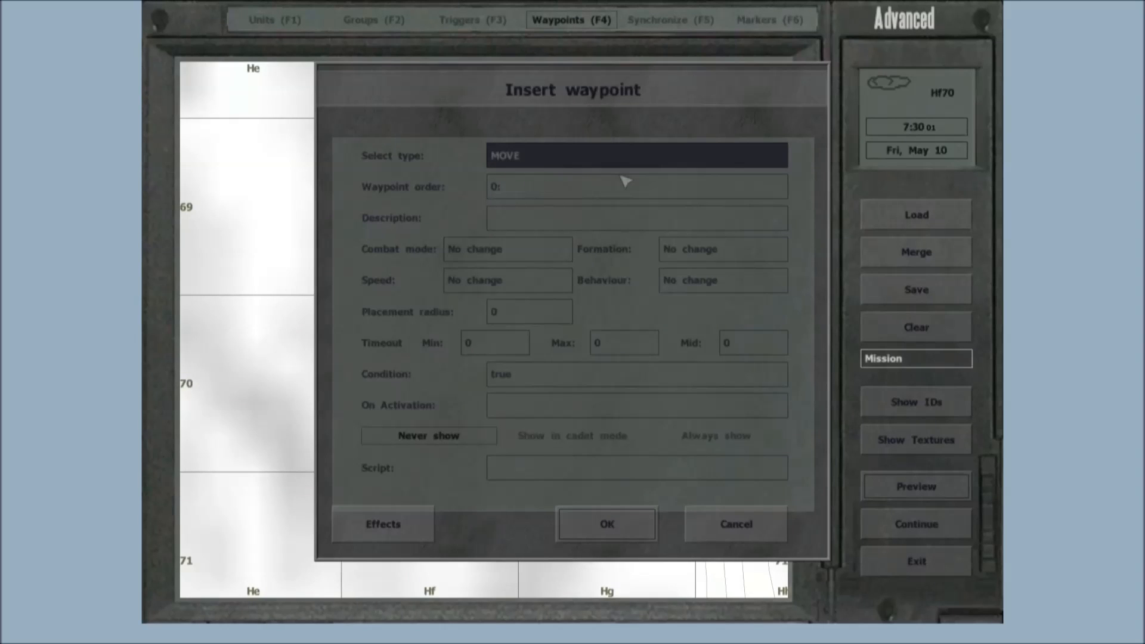
Examine the available waypoint types, from MOVE through to SUPPORT
left_click(592, 166)
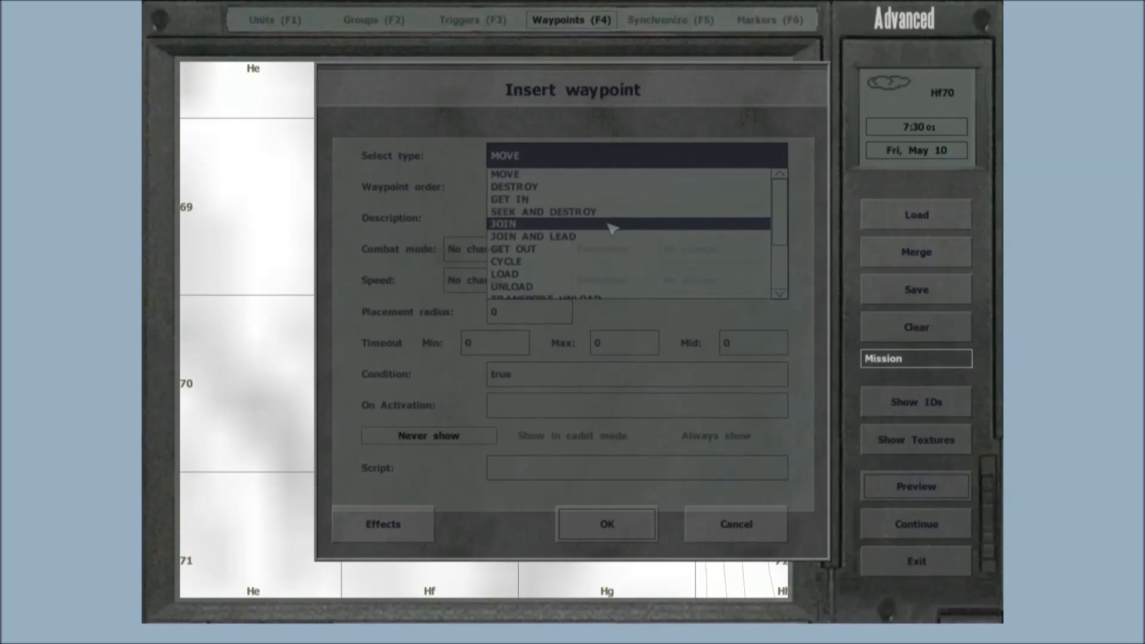
scroll(616, 219, "down", 1)
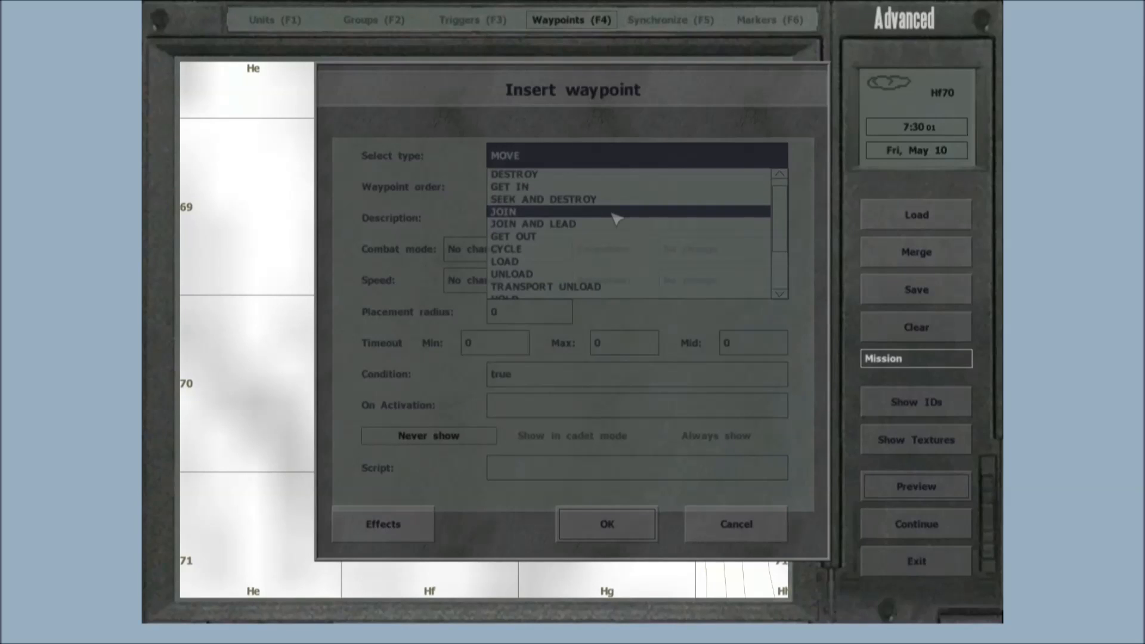
scroll(616, 219, "down", 1)
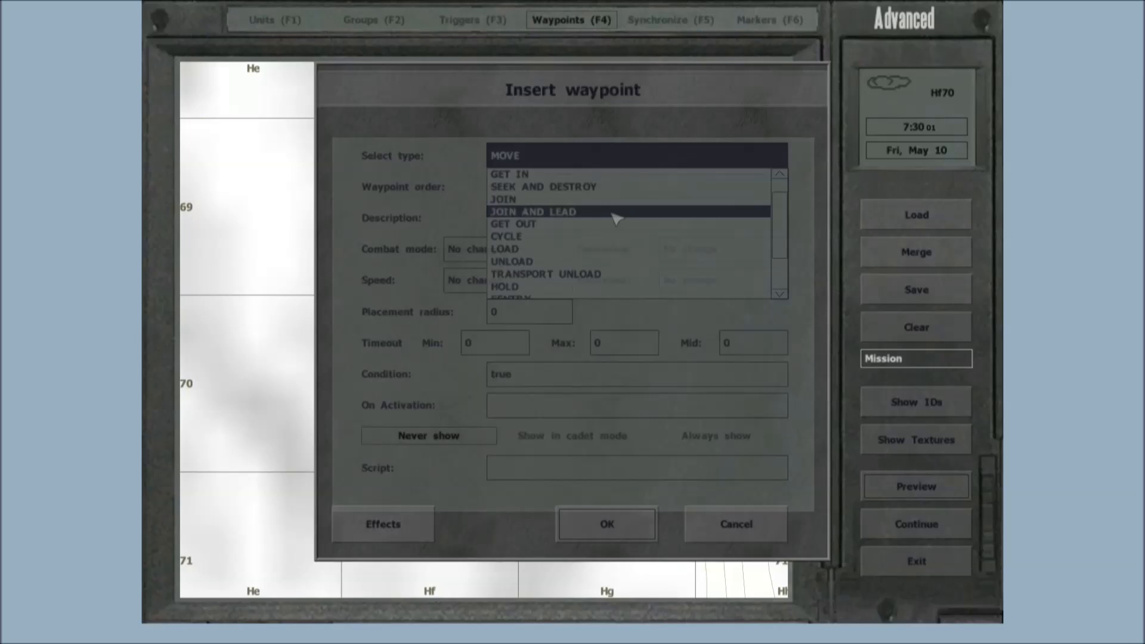
scroll(616, 219, "down", 1)
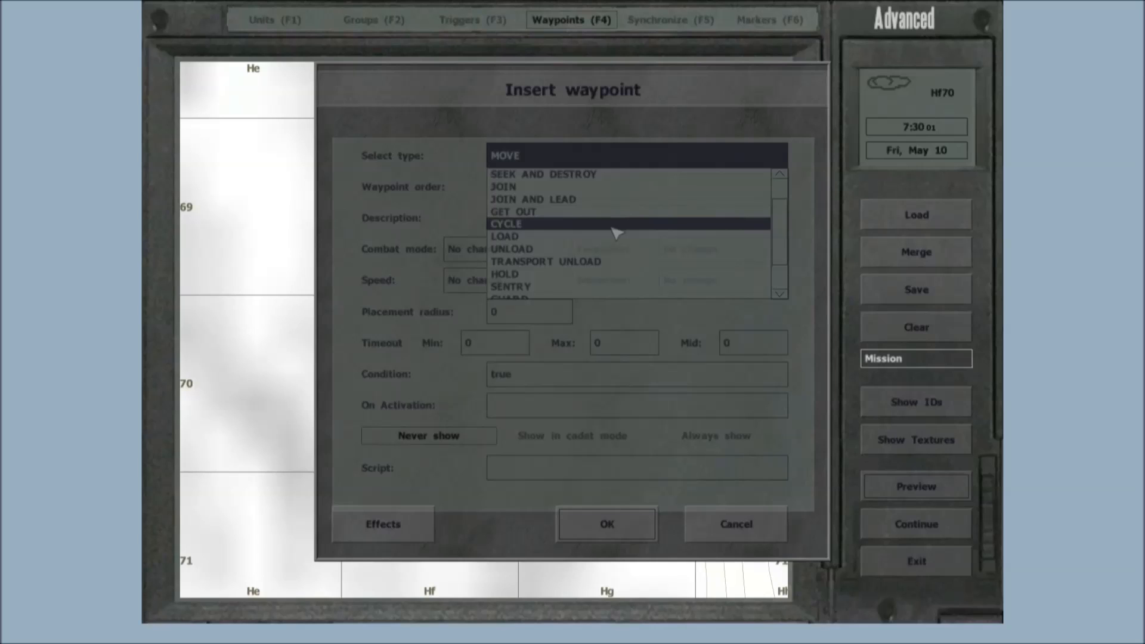
scroll(616, 233, "down", 1)
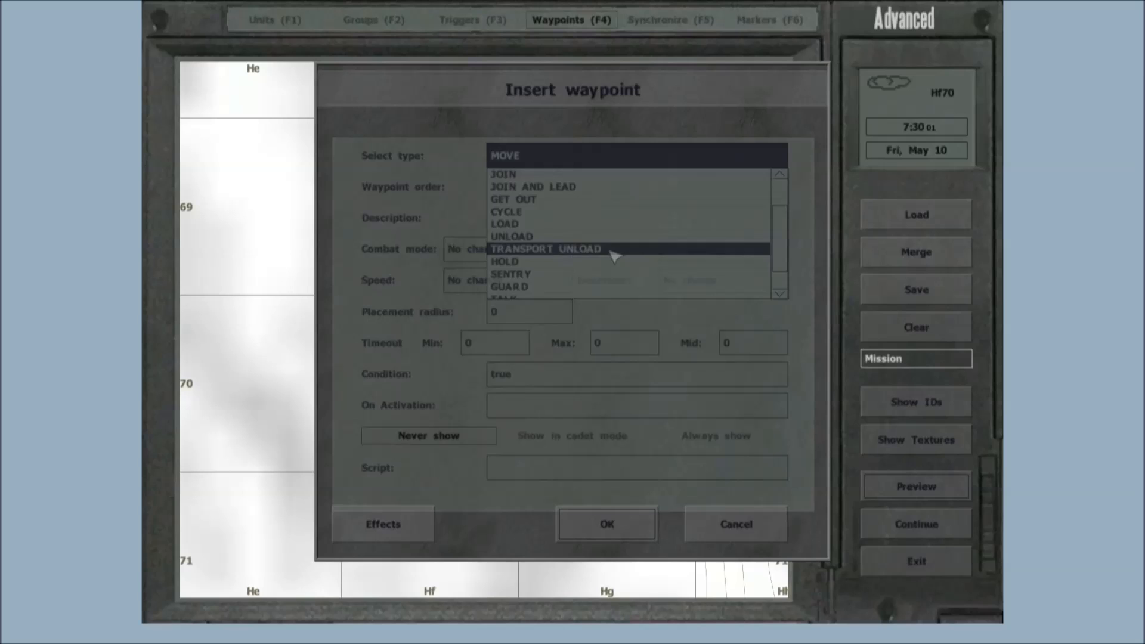
scroll(614, 255, "down", 1)
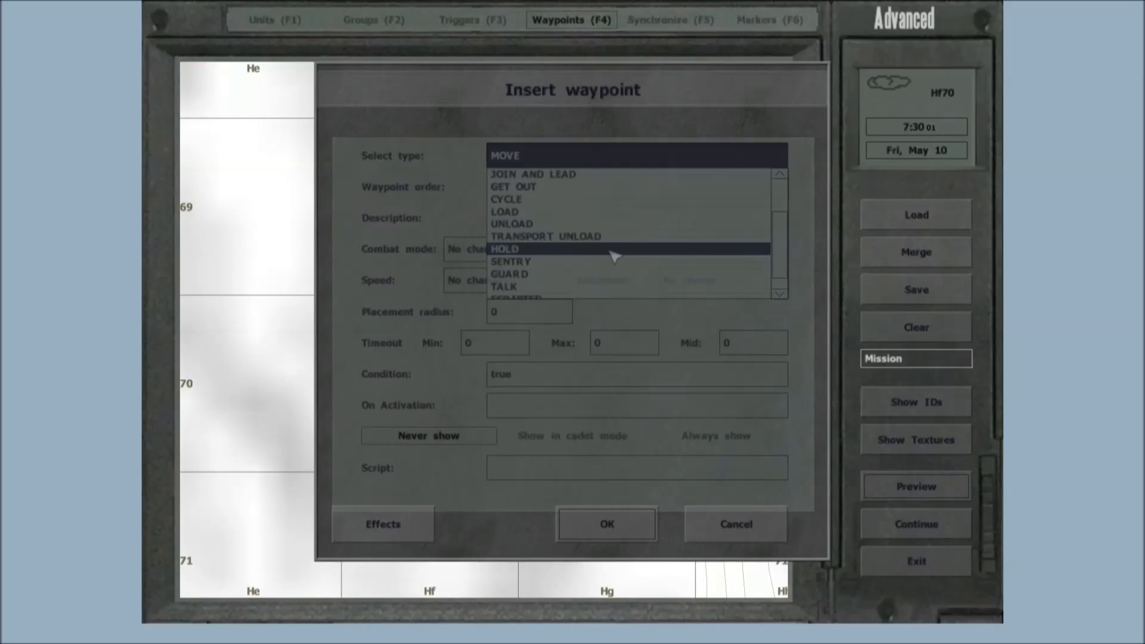
scroll(615, 255, "down", 1)
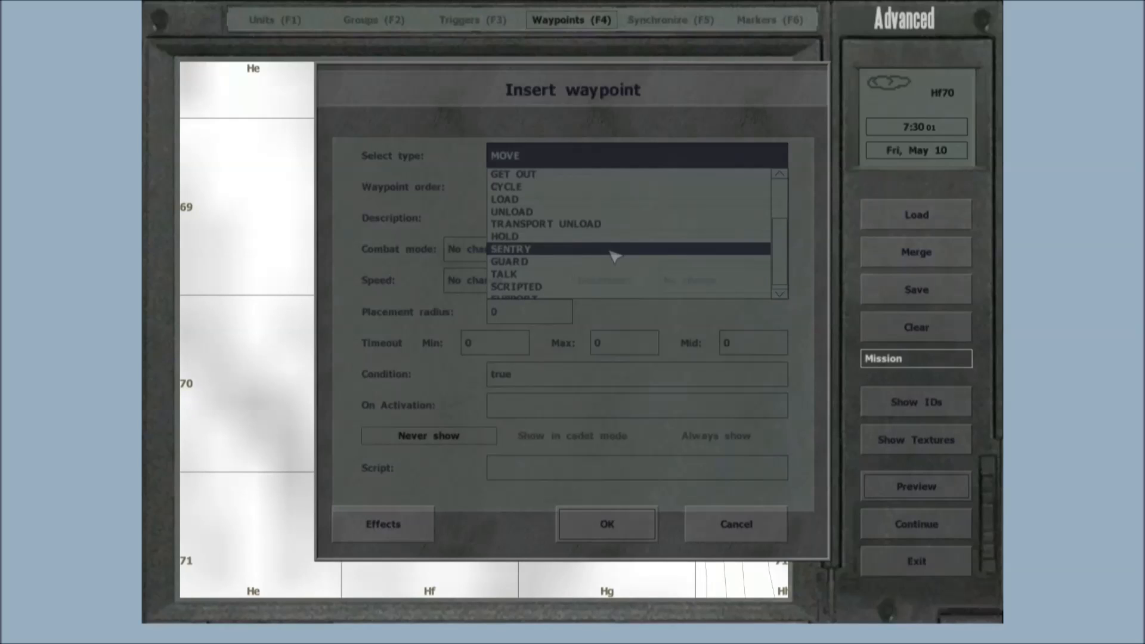
scroll(615, 255, "down", 1)
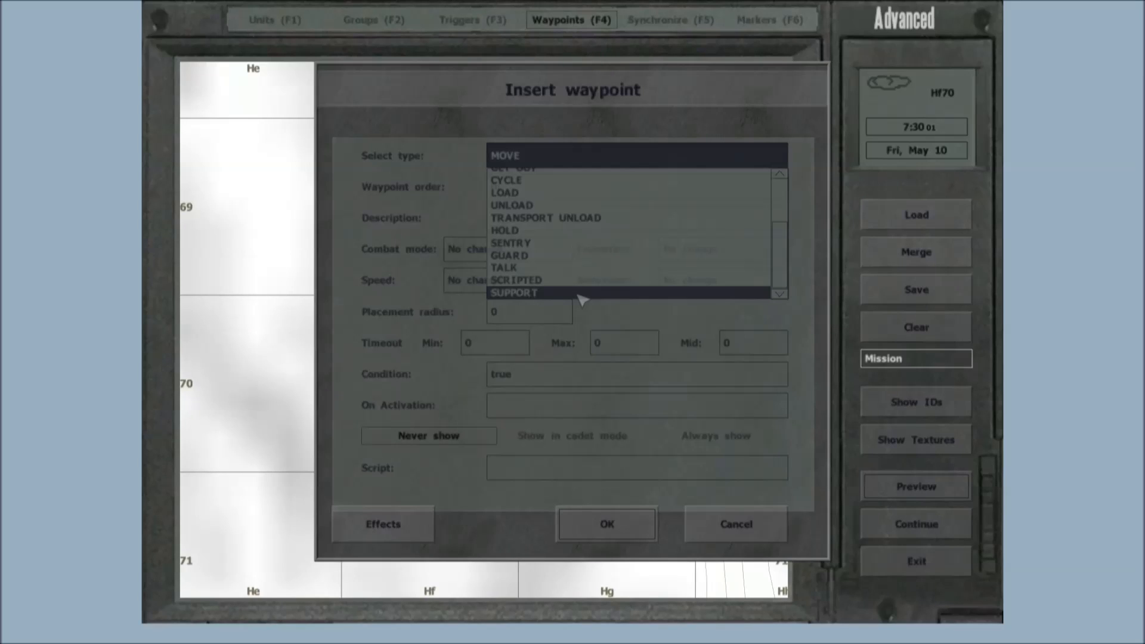
Keep the MOVE type and the default waypoint order, and insert the waypoint
left_click(567, 358)
left_click(567, 195)
left_click(585, 195)
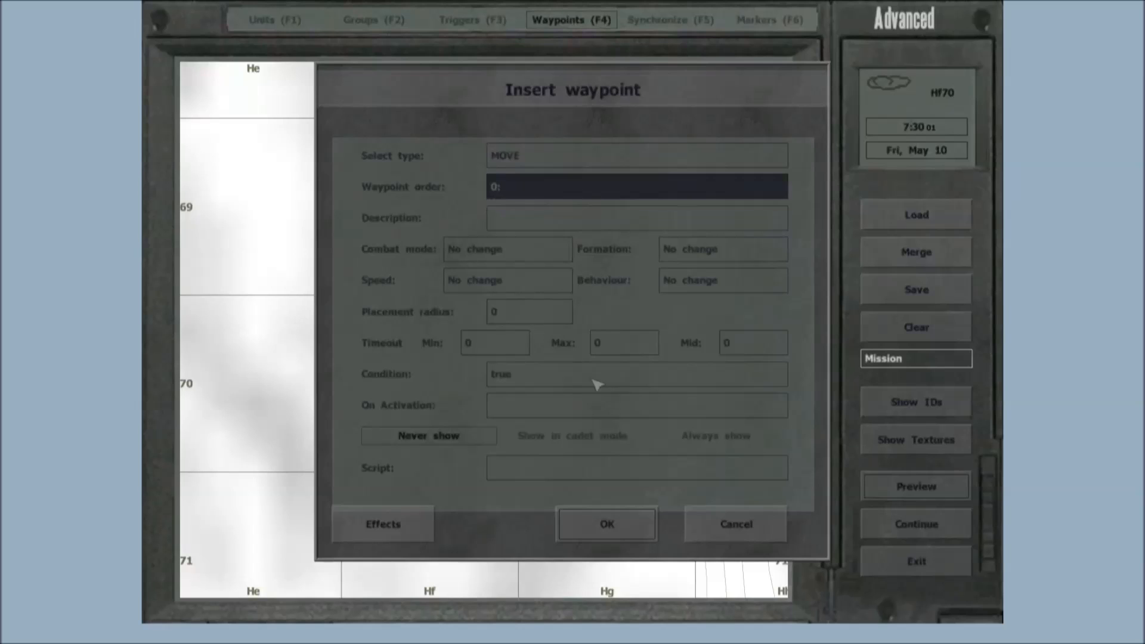
left_click(604, 523)
Insert a SEEK AND DESTROY waypoint near the first one and a third waypoint with default settings southwest of the unit
double_click(434, 320)
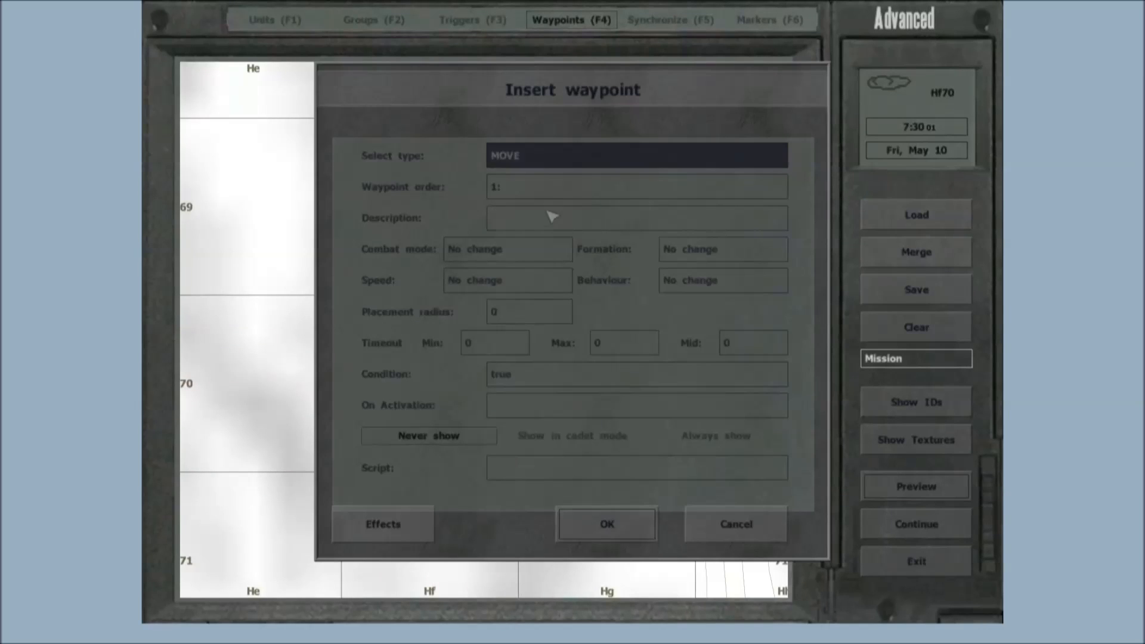
left_click(569, 157)
left_click(566, 213)
left_click(607, 523)
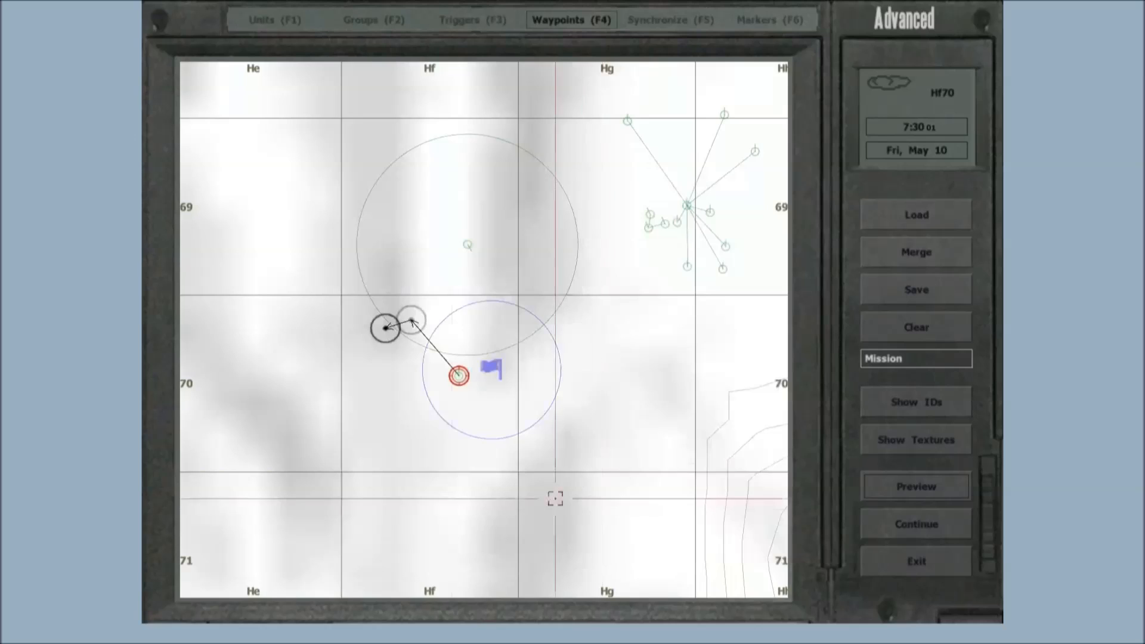
double_click(387, 420)
left_click(588, 520)
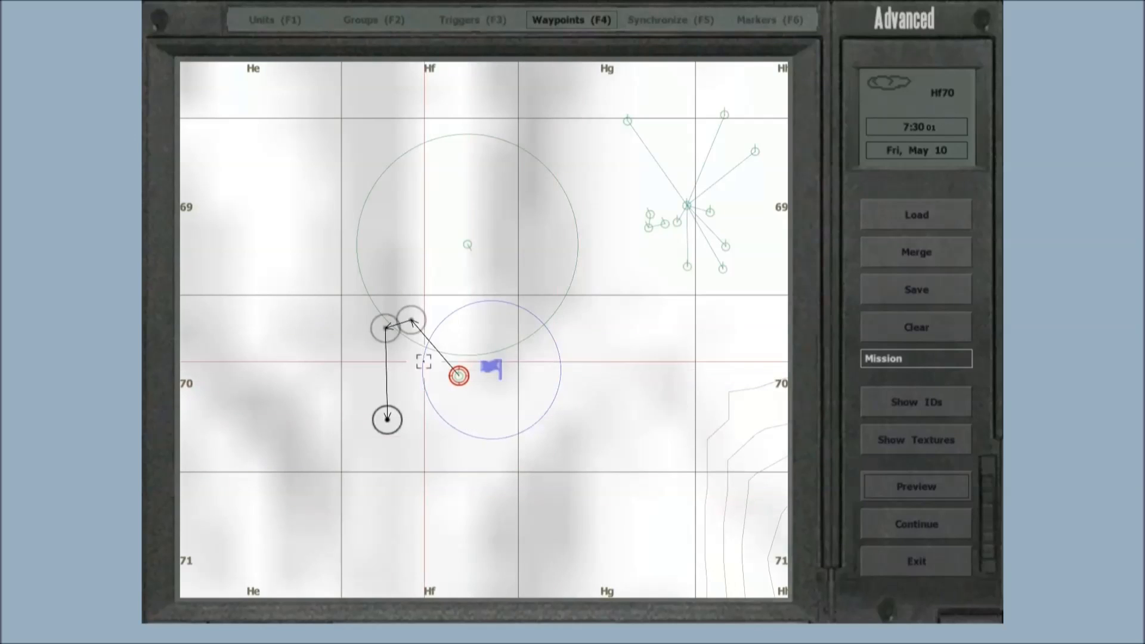
Change the SEEK AND DESTROY waypoint's order to 0: MOVE and accept it
double_click(386, 328)
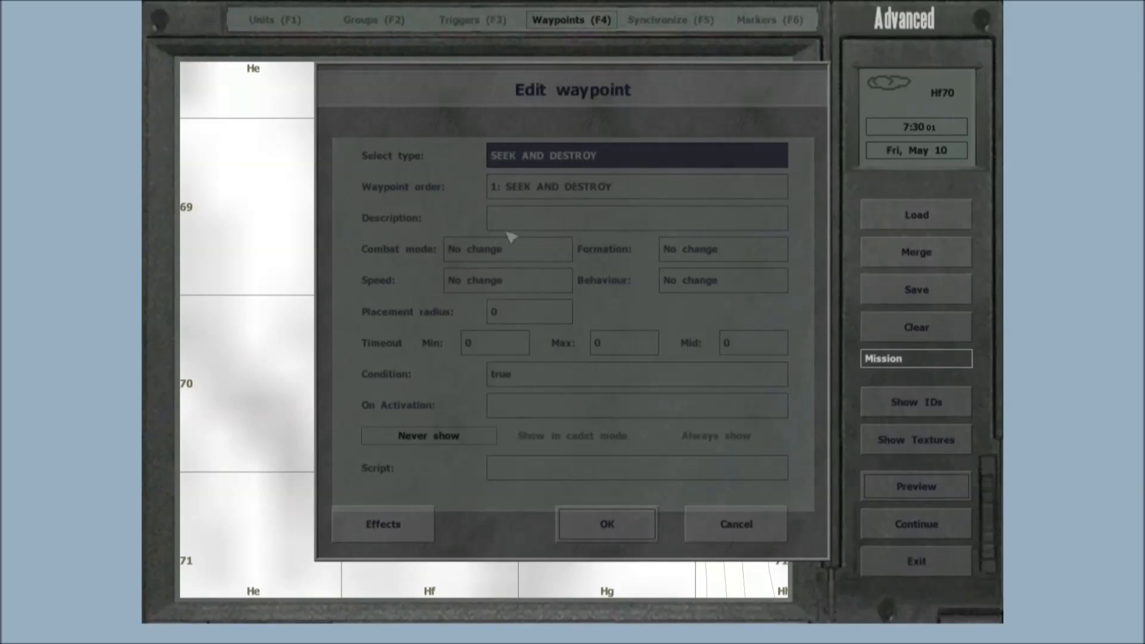
left_click(544, 189)
left_click(550, 202)
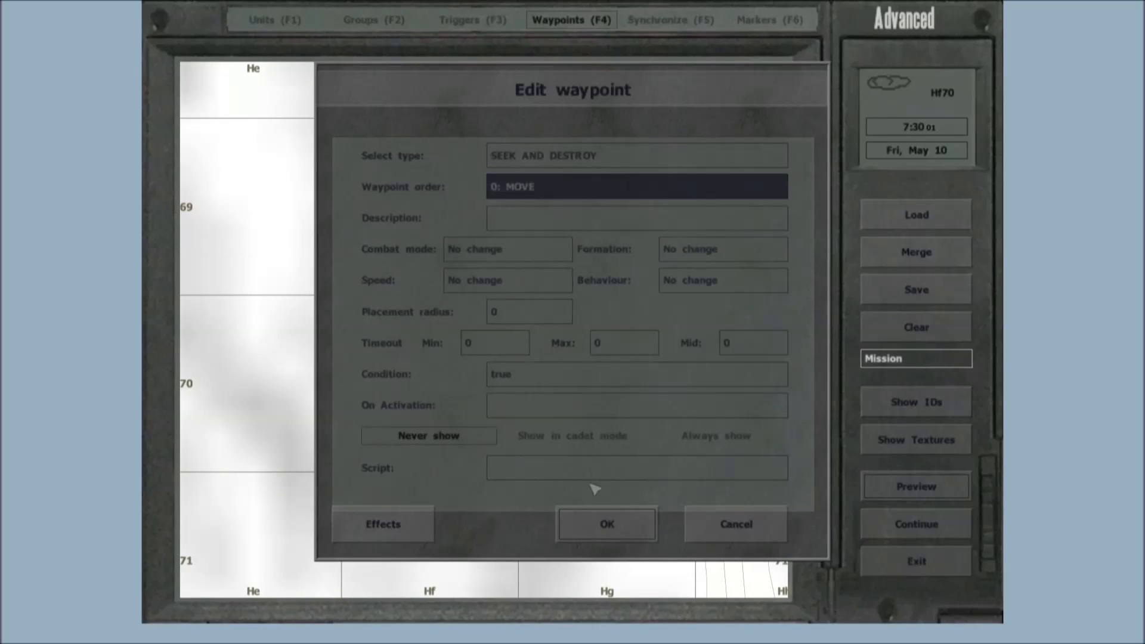
left_click(603, 520)
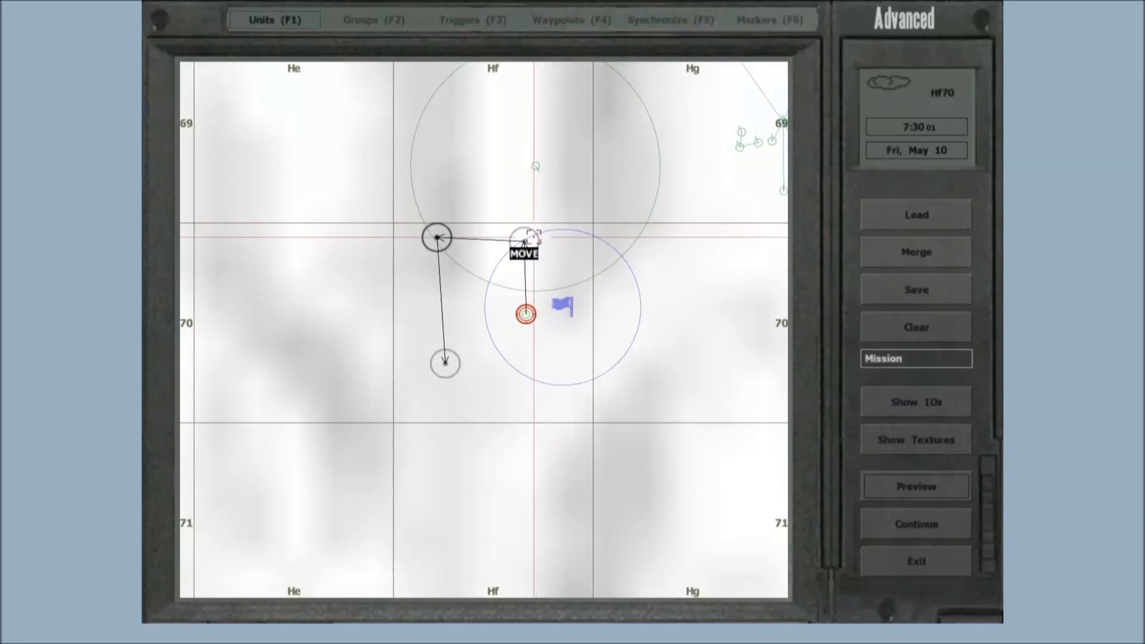
Check the MOVE waypoint's settings, and give the SEEK AND DESTROY waypoint the description MOVE HERE IDIOT
double_click(524, 241)
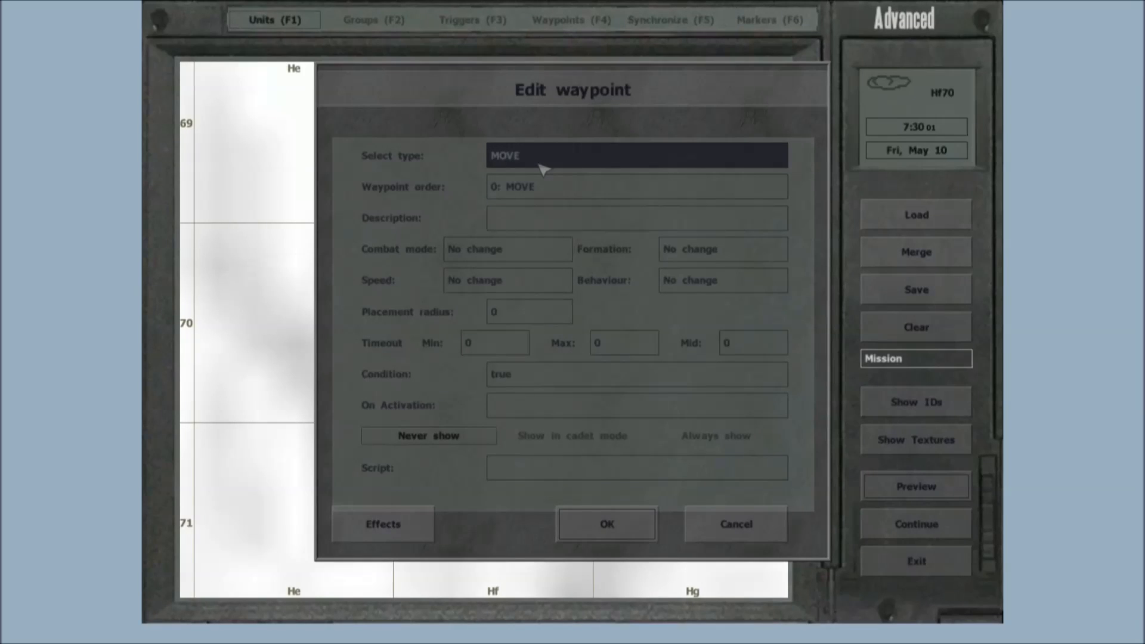
left_click(598, 517)
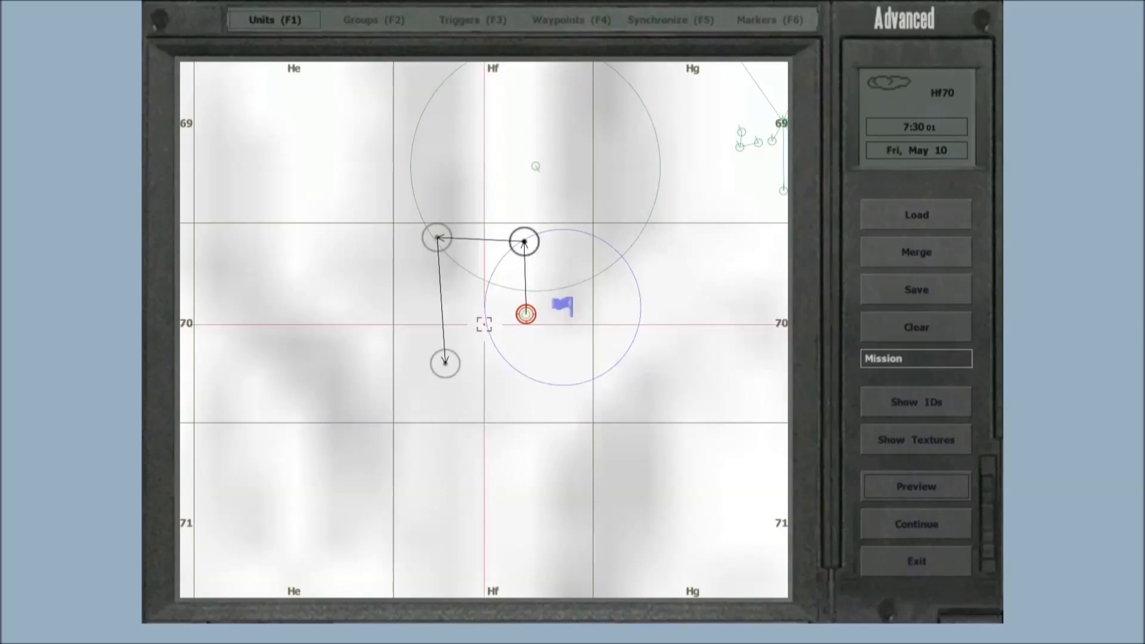
double_click(437, 238)
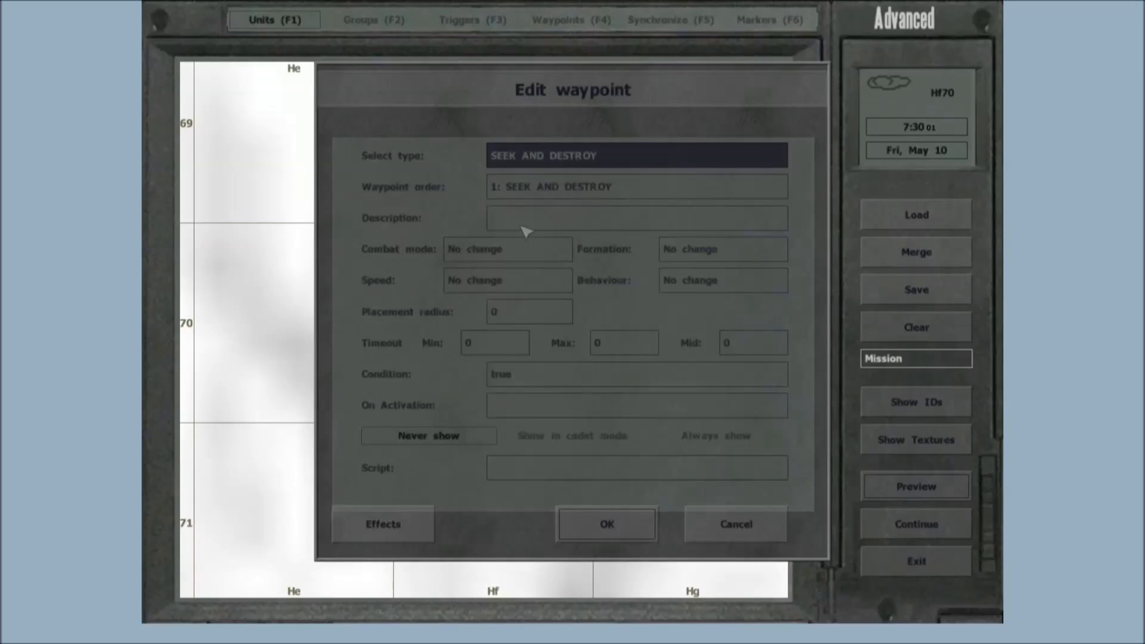
type("MOVE ")
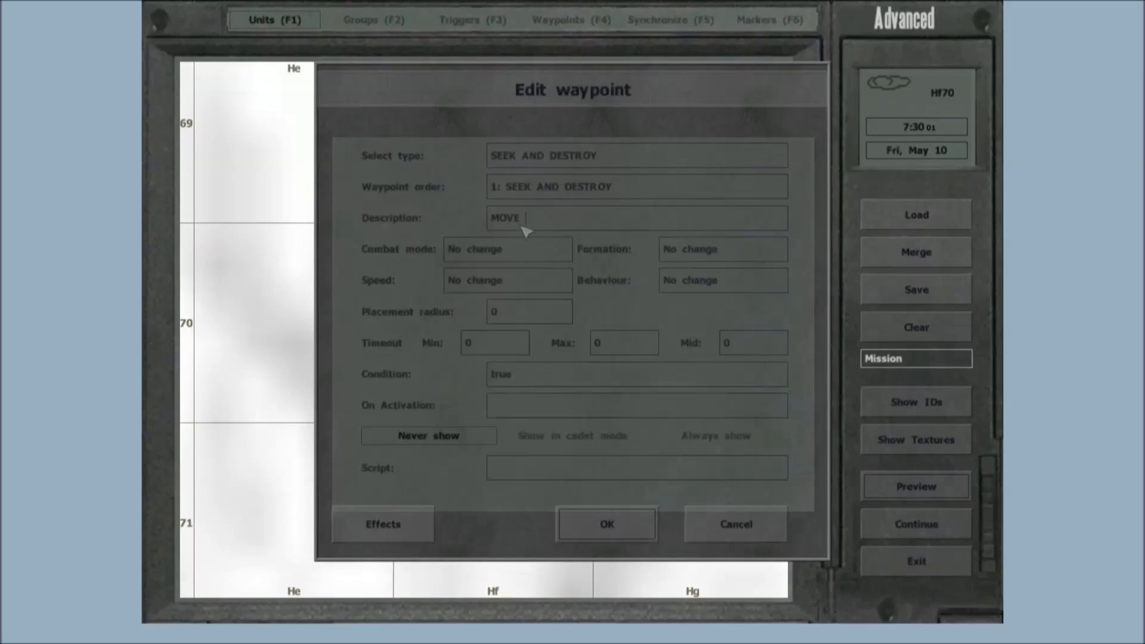
type("HERE FIRST")
key("Return")
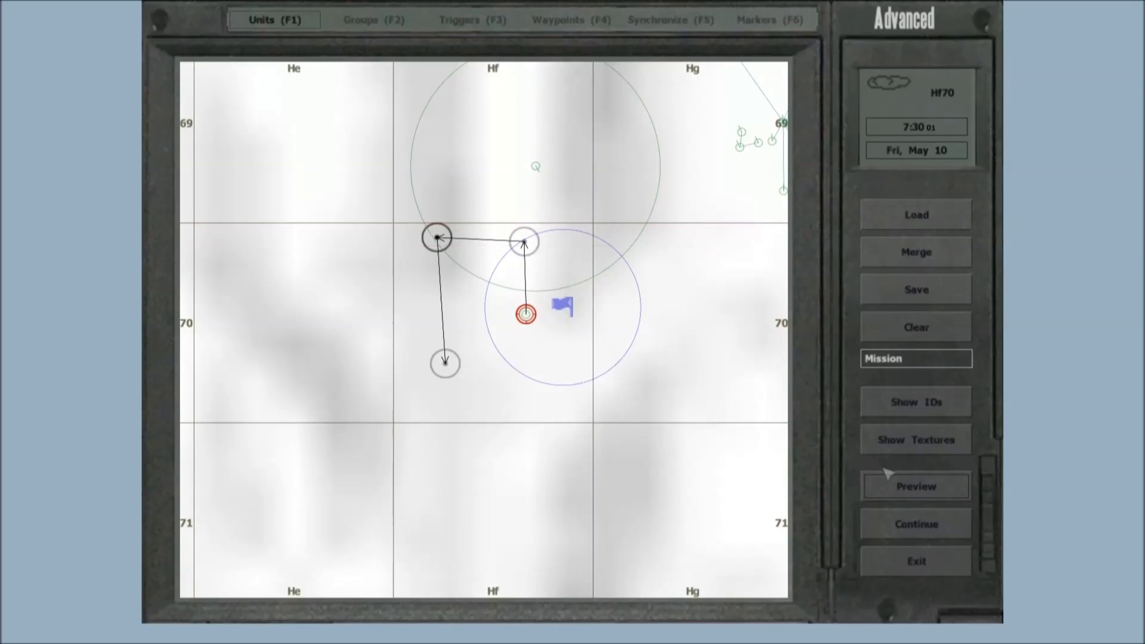
Preview the mission and walk through the MOVE waypoint toward the one with the custom description
left_click(916, 487)
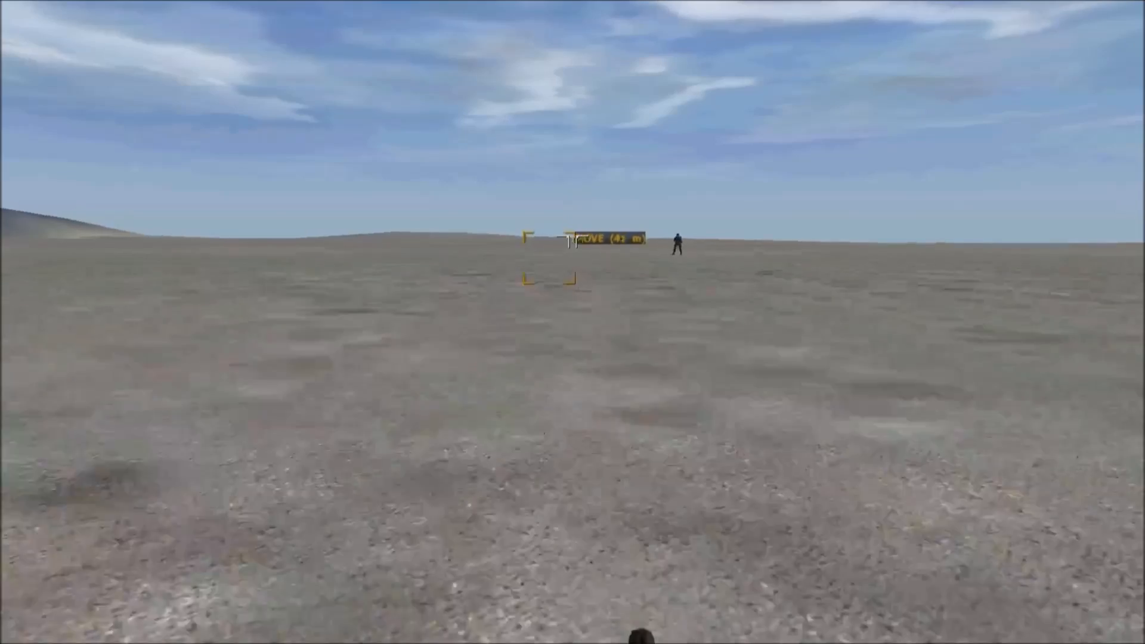
key("w")
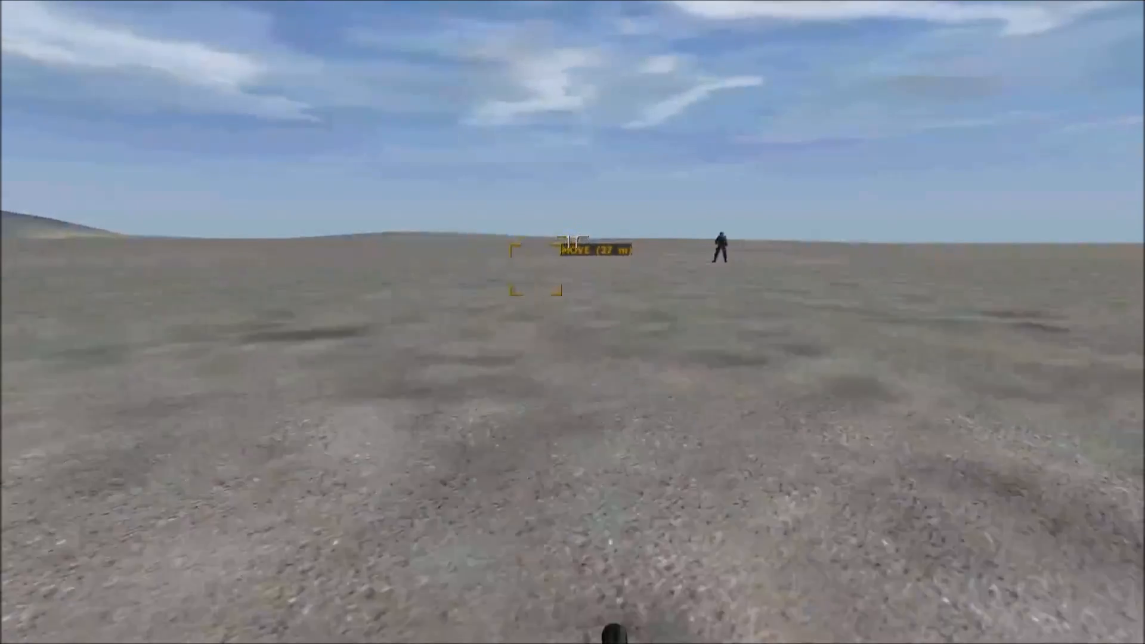
key("w")
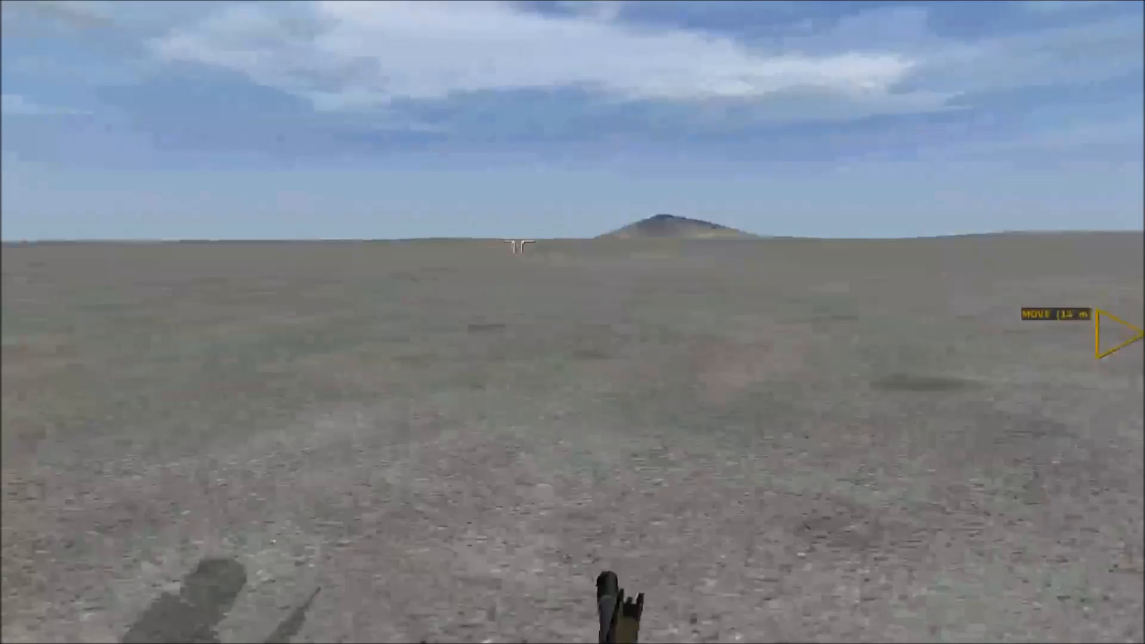
key("w")
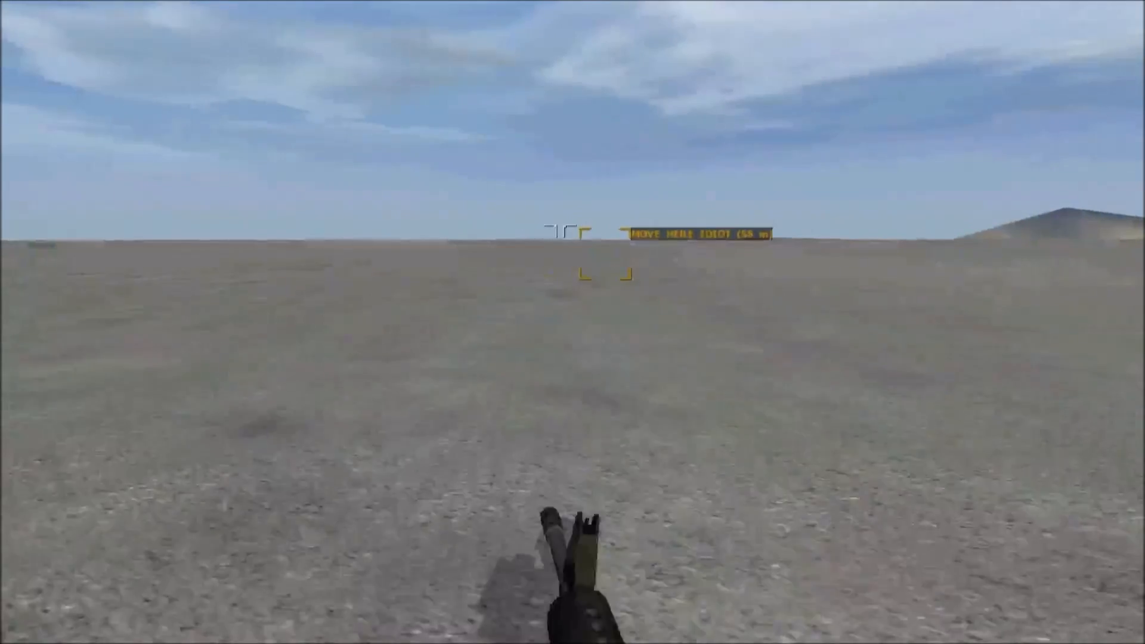
key("w")
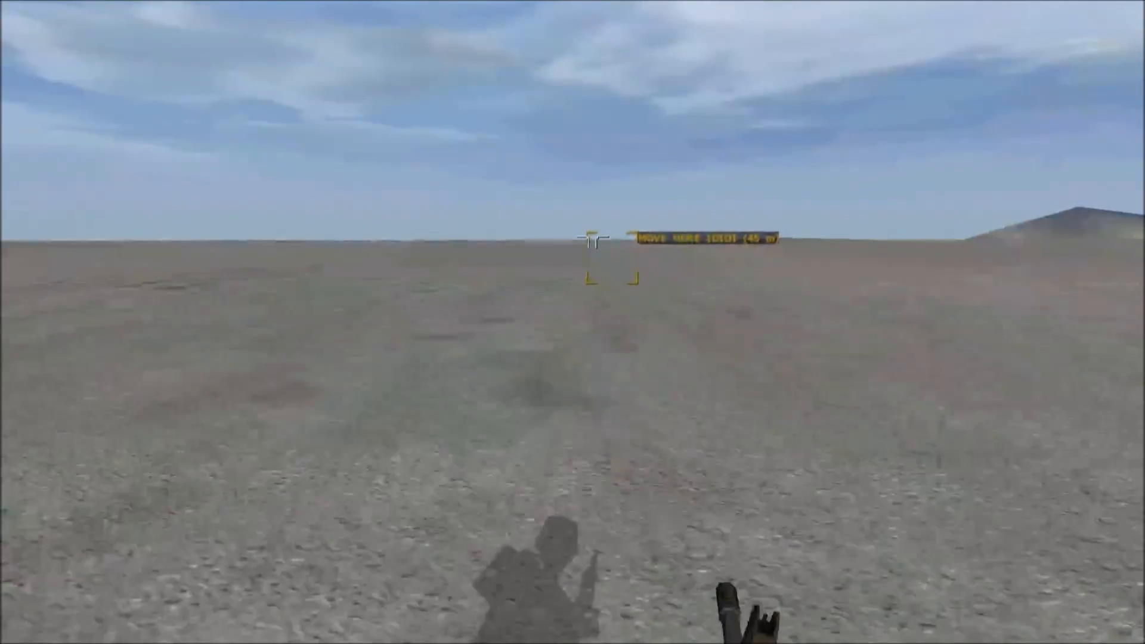
key("w")
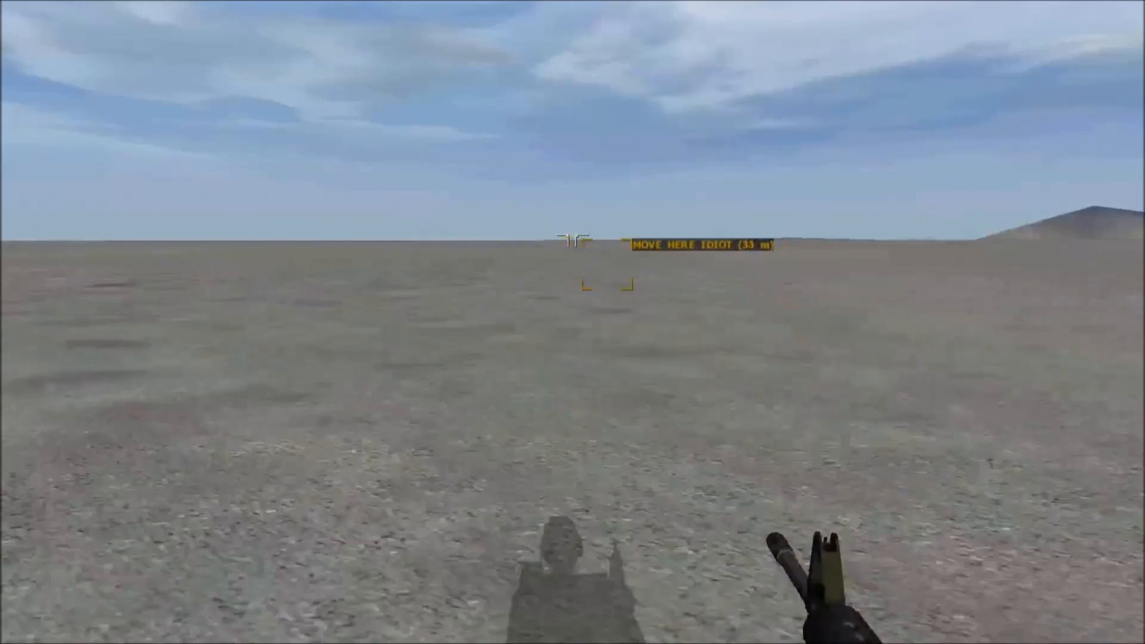
Examine the MOVE waypoint's combat mode, formation, behaviour and speed options, keeping each at No change
left_click(534, 249)
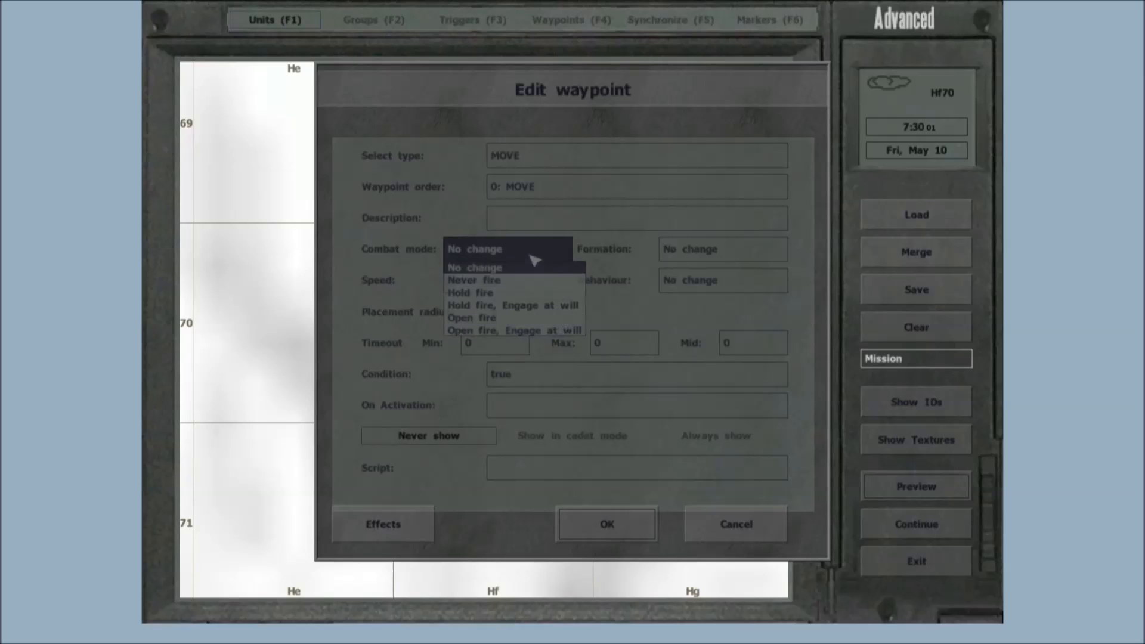
left_click(531, 255)
left_click(692, 257)
left_click(696, 264)
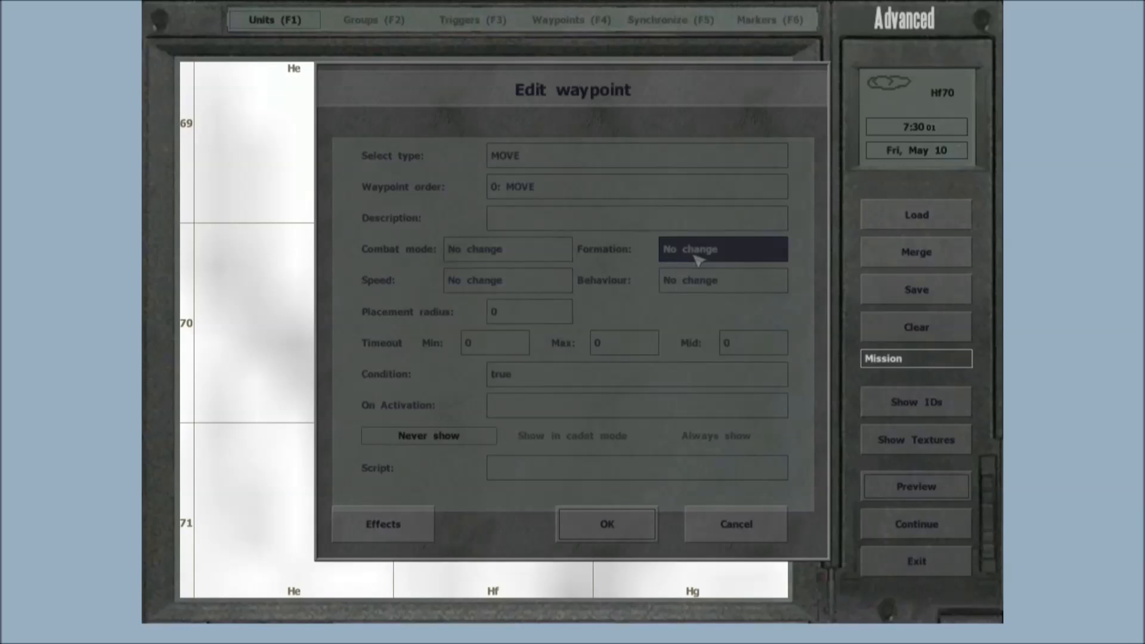
left_click(695, 281)
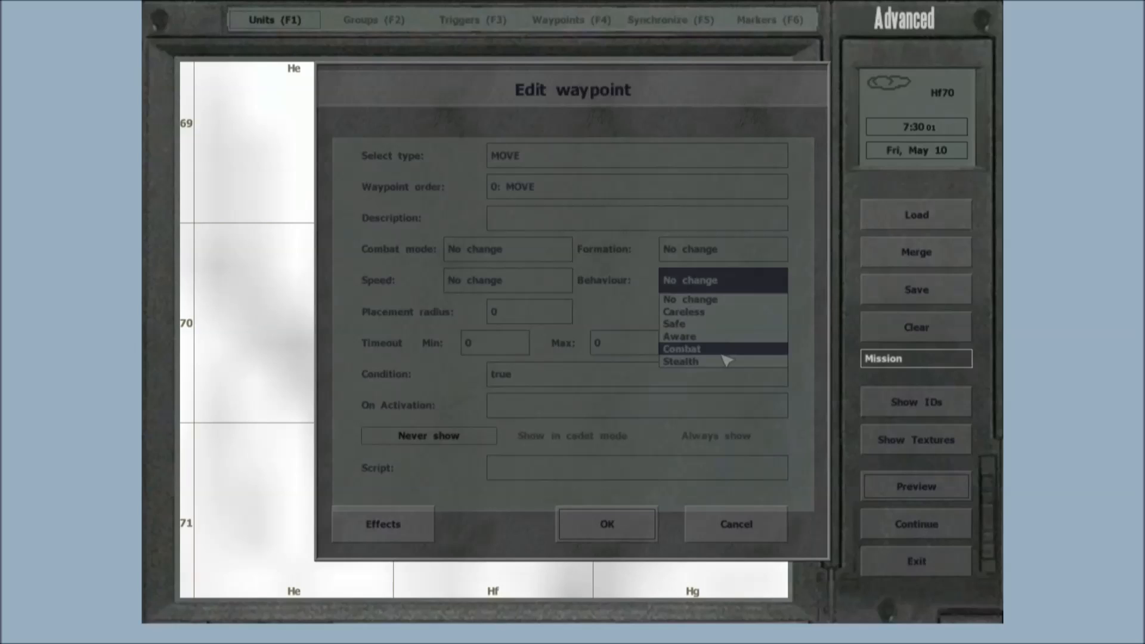
left_click(533, 285)
left_click(533, 285)
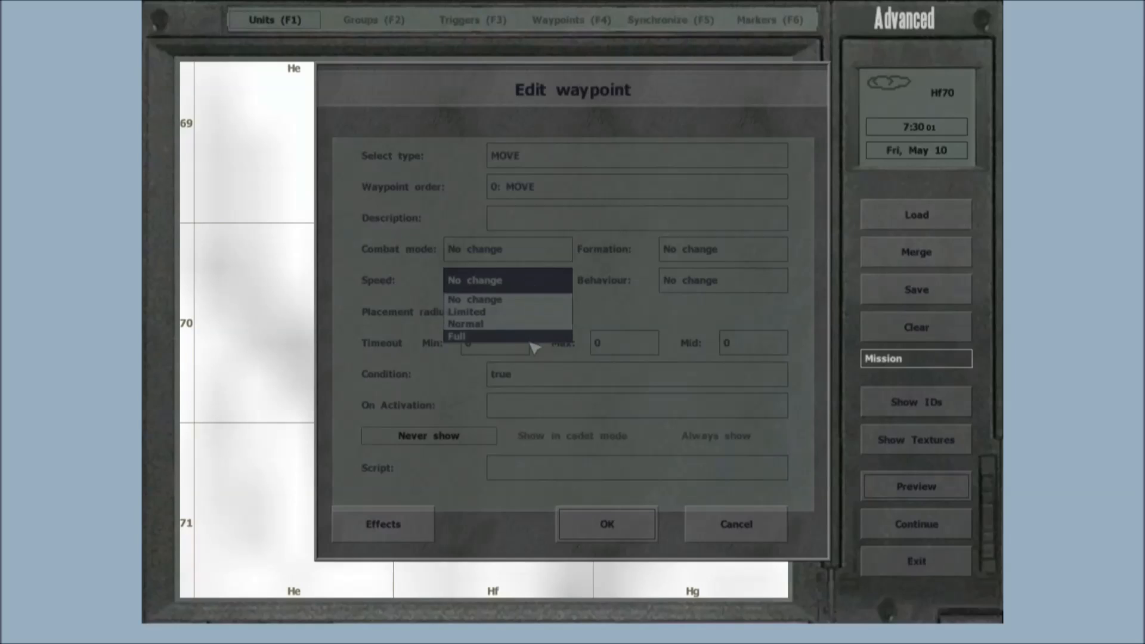
left_click(537, 299)
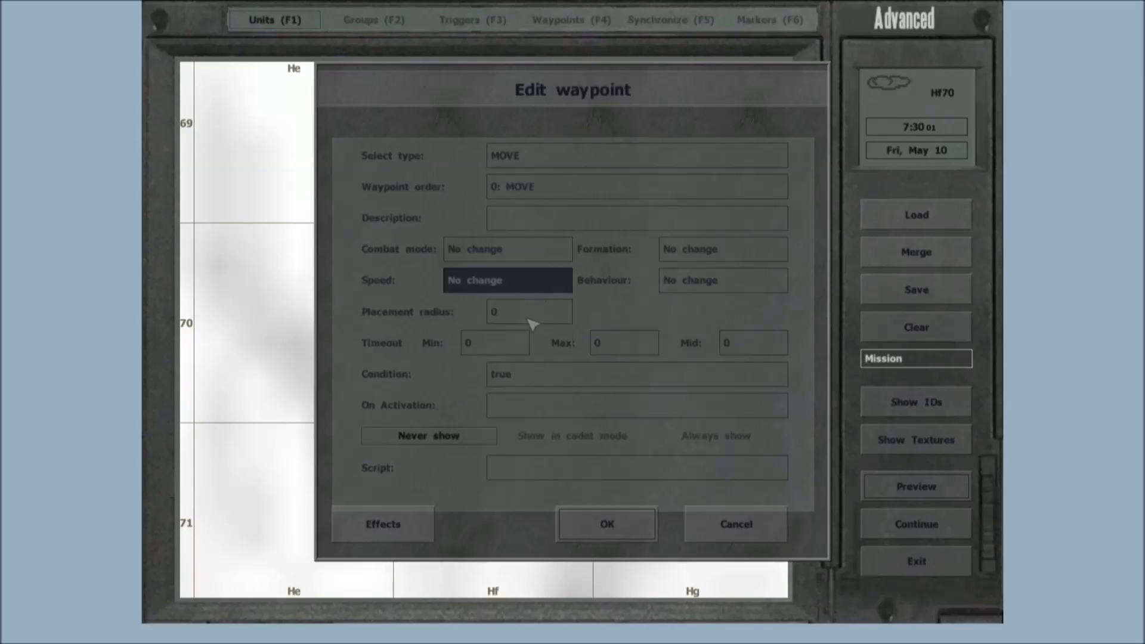
Review the MOVE waypoint's placement radius, condition and script fields, and open its effects settings
left_click(530, 322)
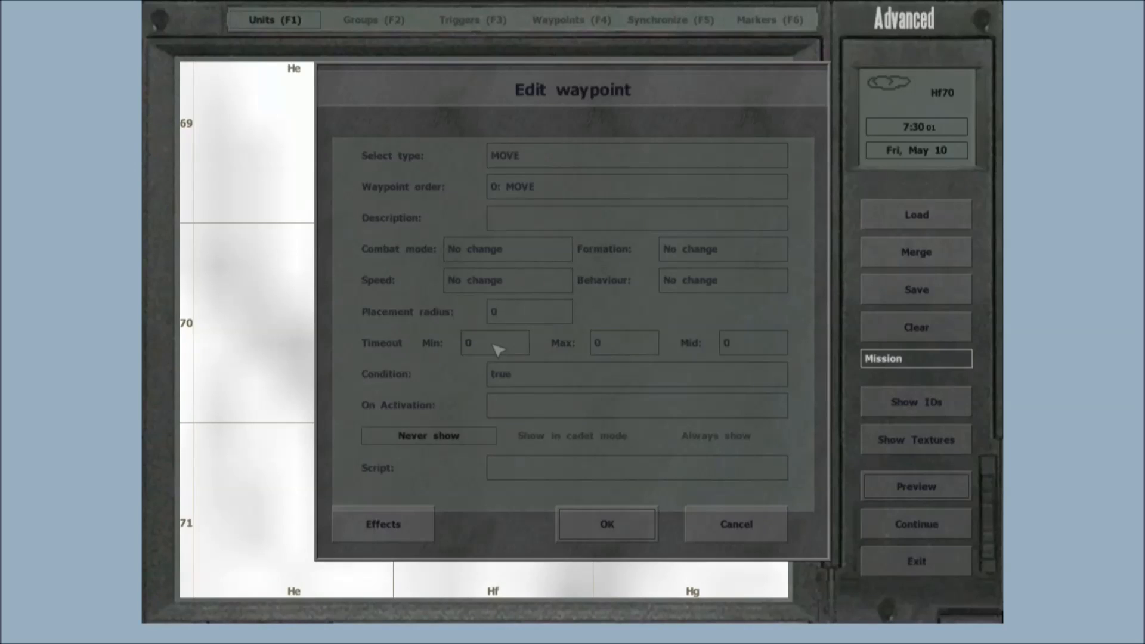
left_click(558, 382)
left_click(558, 381)
left_click(508, 476)
left_click(394, 523)
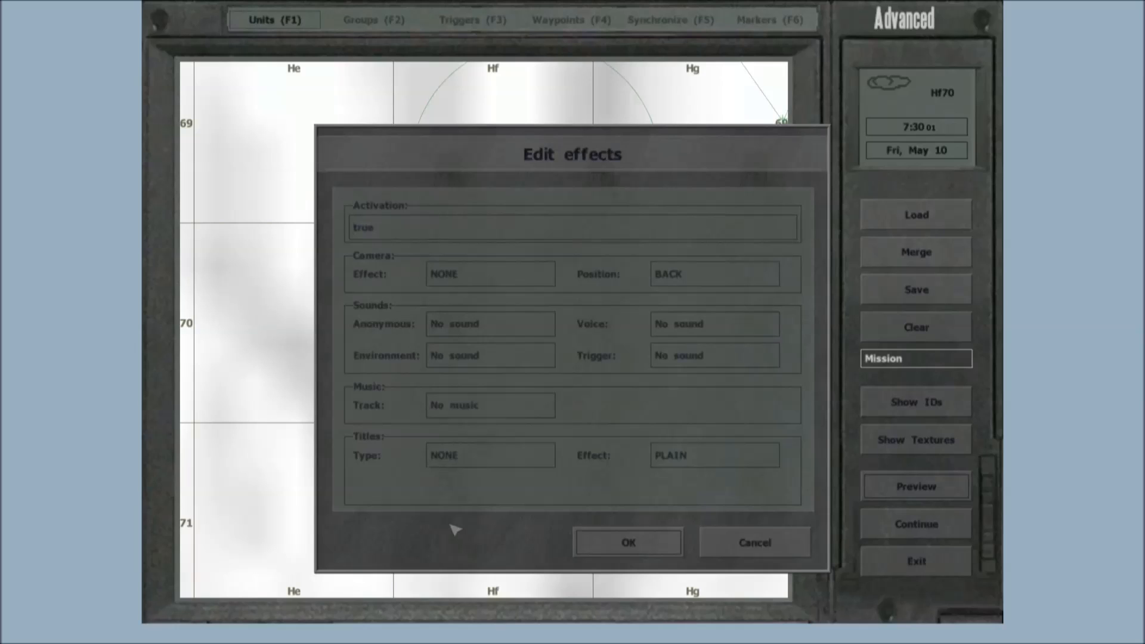
Leave the effects settings and insert an Objective icon marker named asd with the text test, below the player's trigger area
key("Escape")
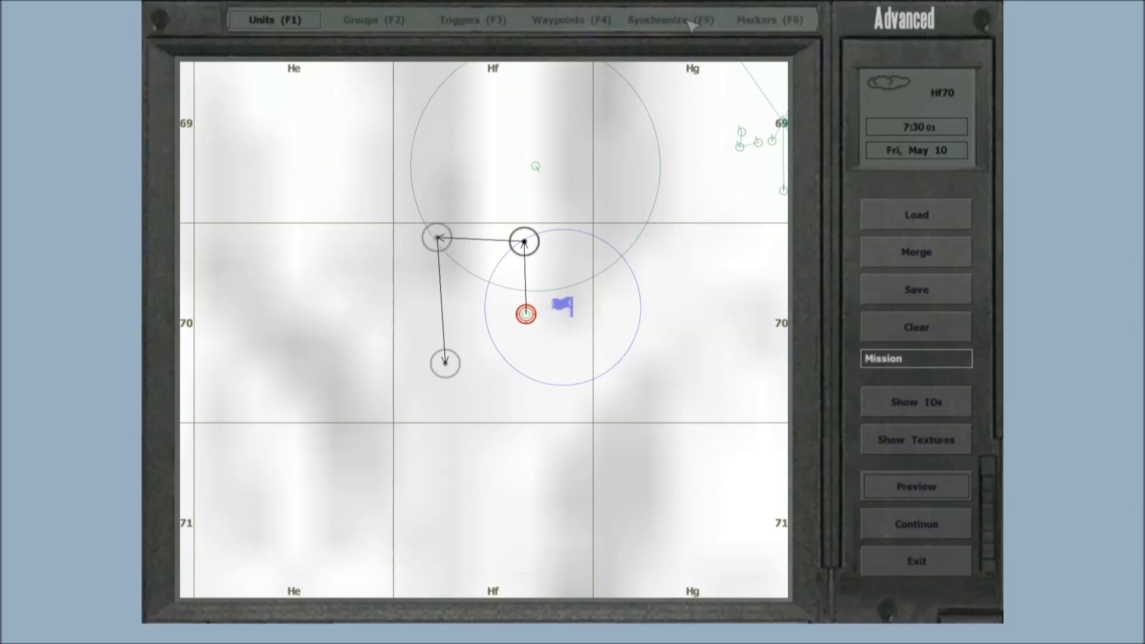
left_click(769, 20)
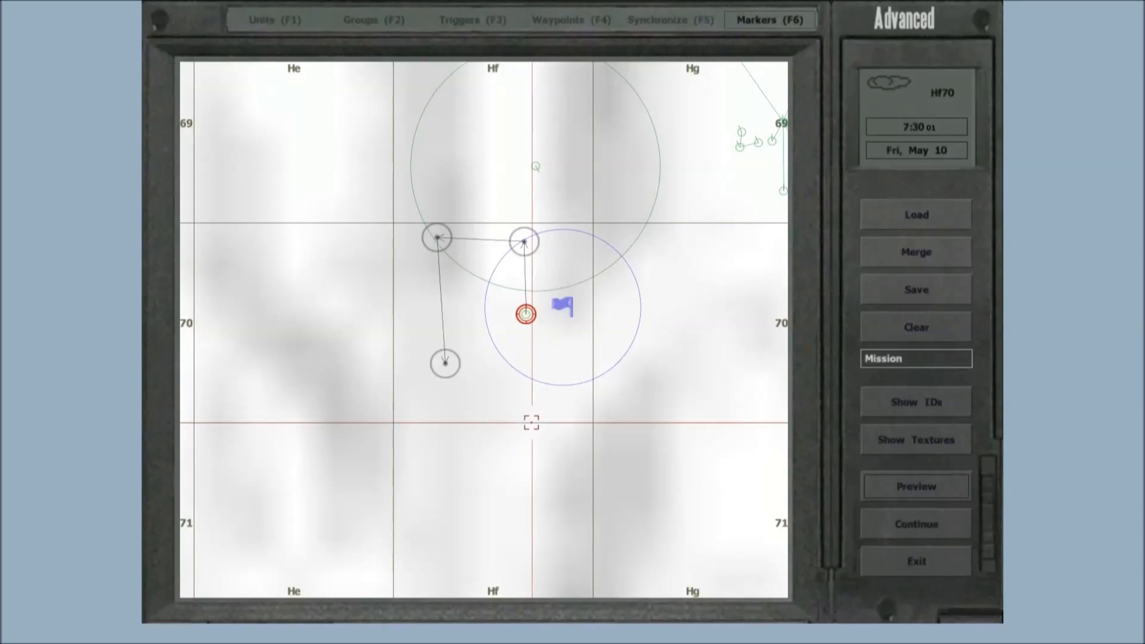
double_click(531, 423)
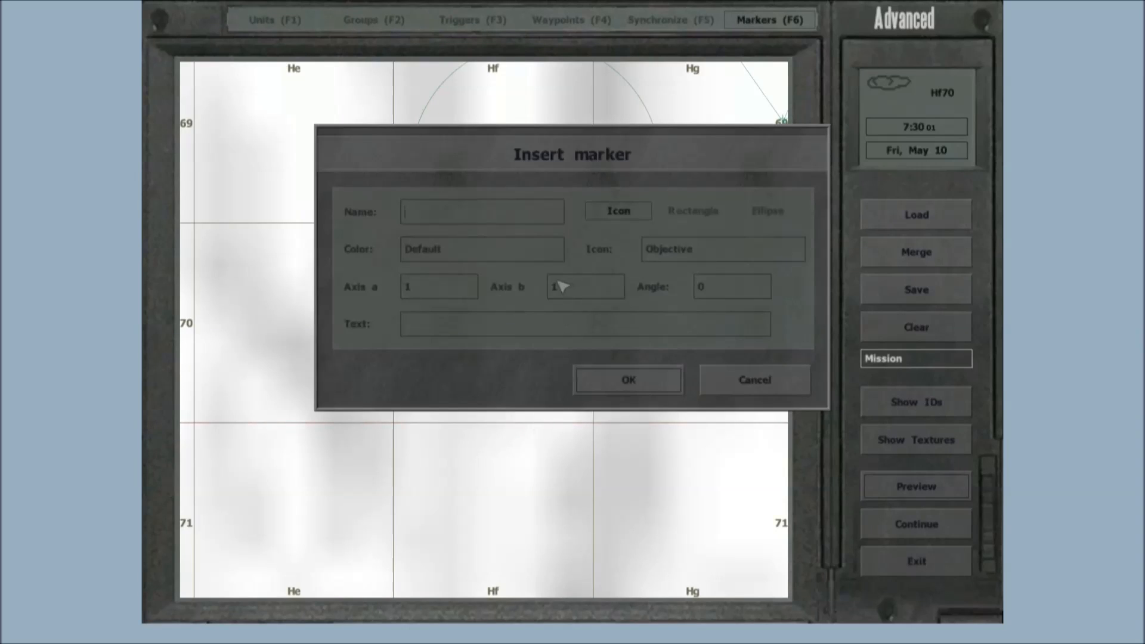
type("asd")
left_click(513, 247)
left_click(513, 250)
left_click(670, 258)
left_click(687, 247)
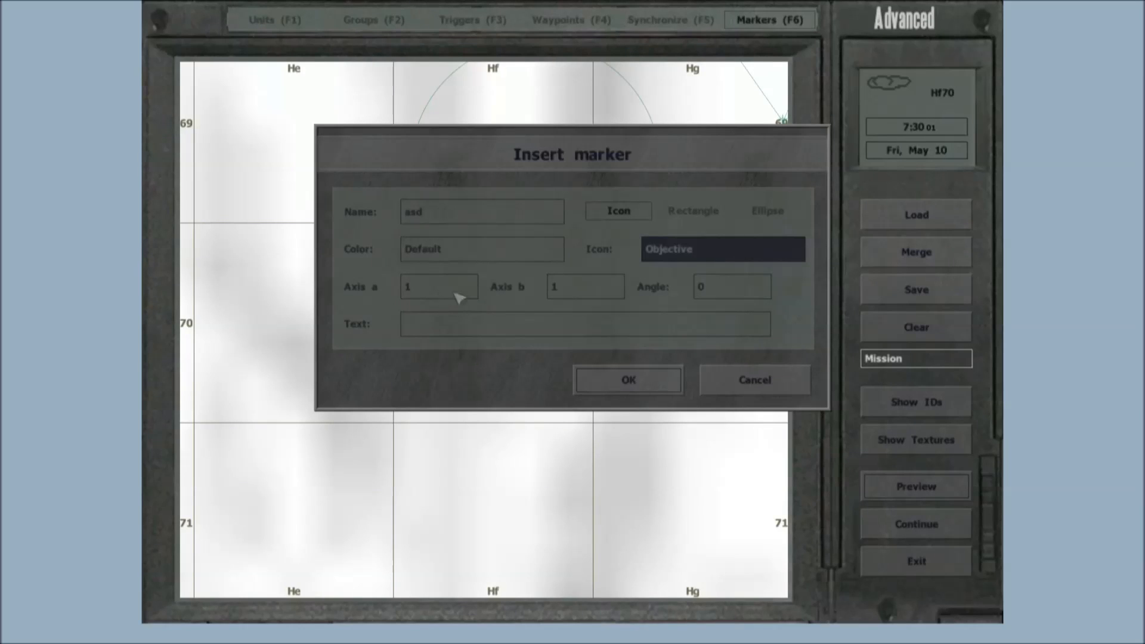
left_click(532, 322)
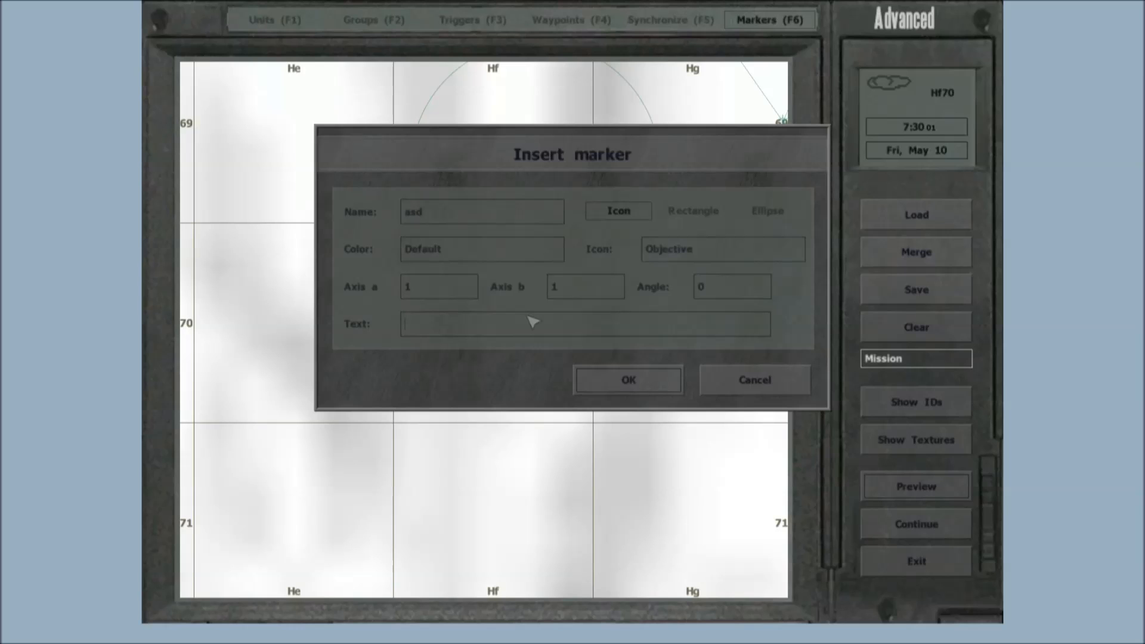
type("test")
left_click(605, 382)
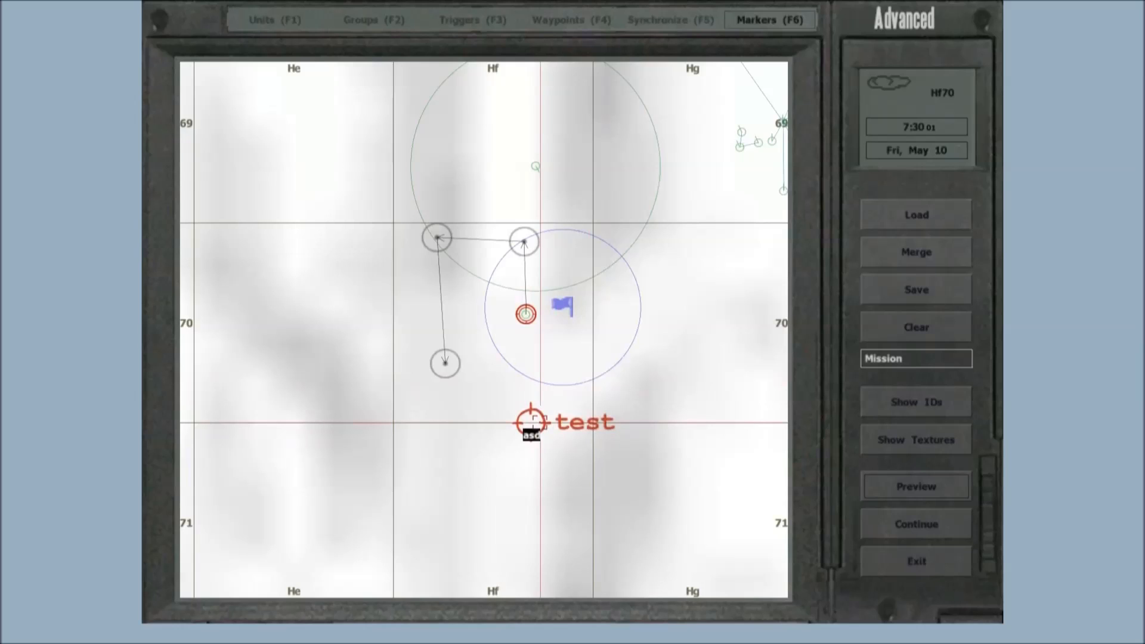
Compare how the test marker displays across the units, groups, triggers, waypoints and synchronize modes, and return to marker mode
key("Delete")
key("F1")
key("F2")
key("F3")
key("F4")
key("F5")
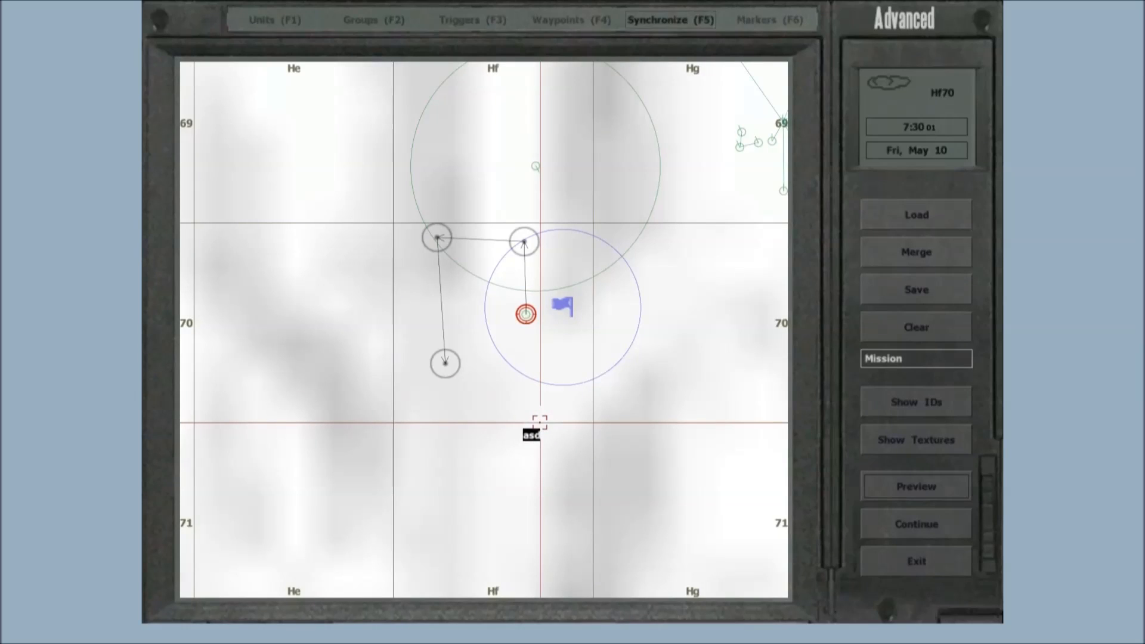
key("F4")
key("F3")
key("F2")
key("F1")
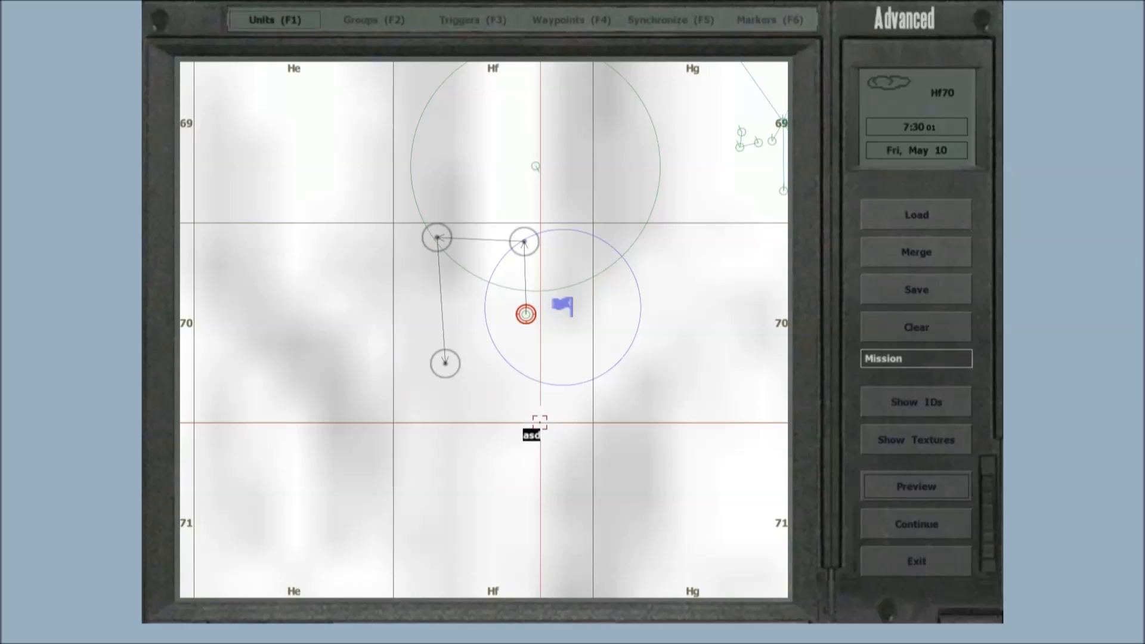
key("F6")
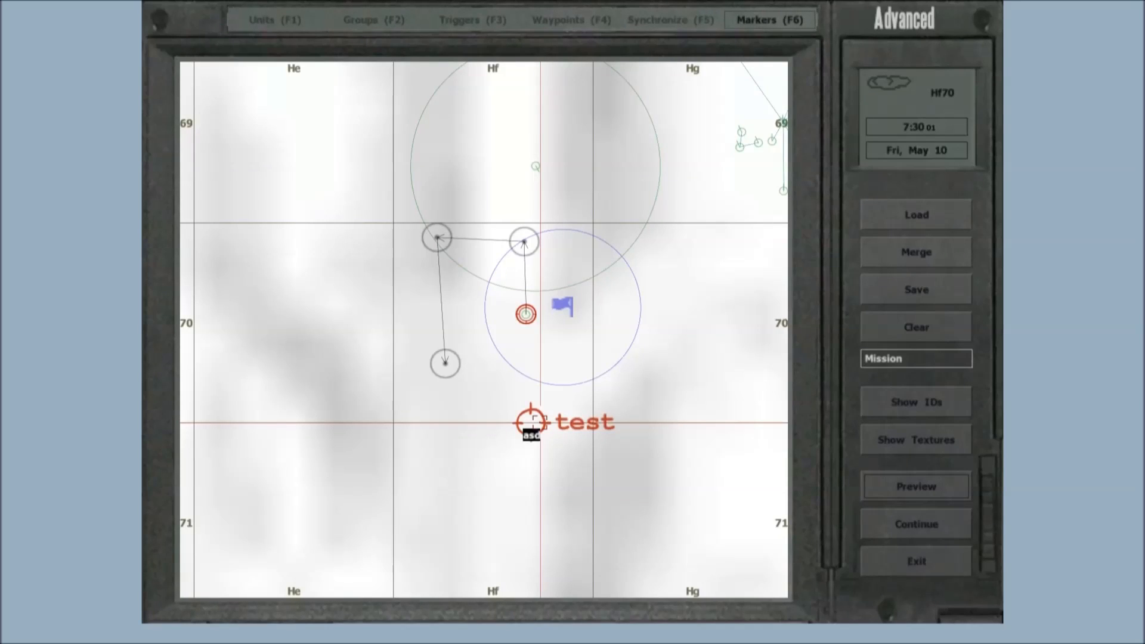
key("F1")
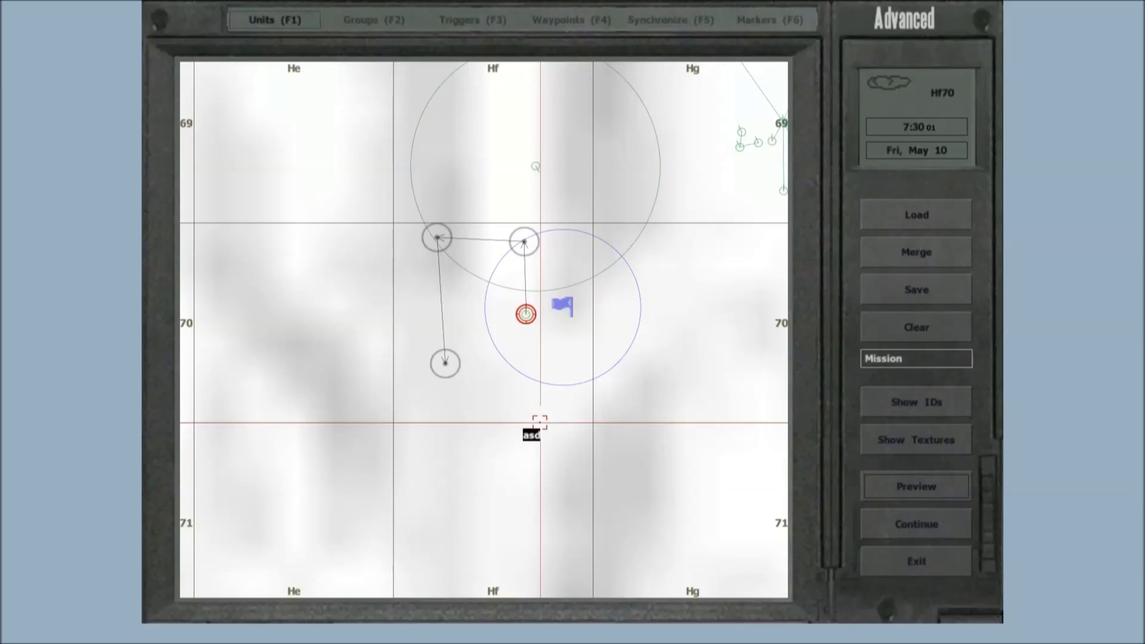
key("F6")
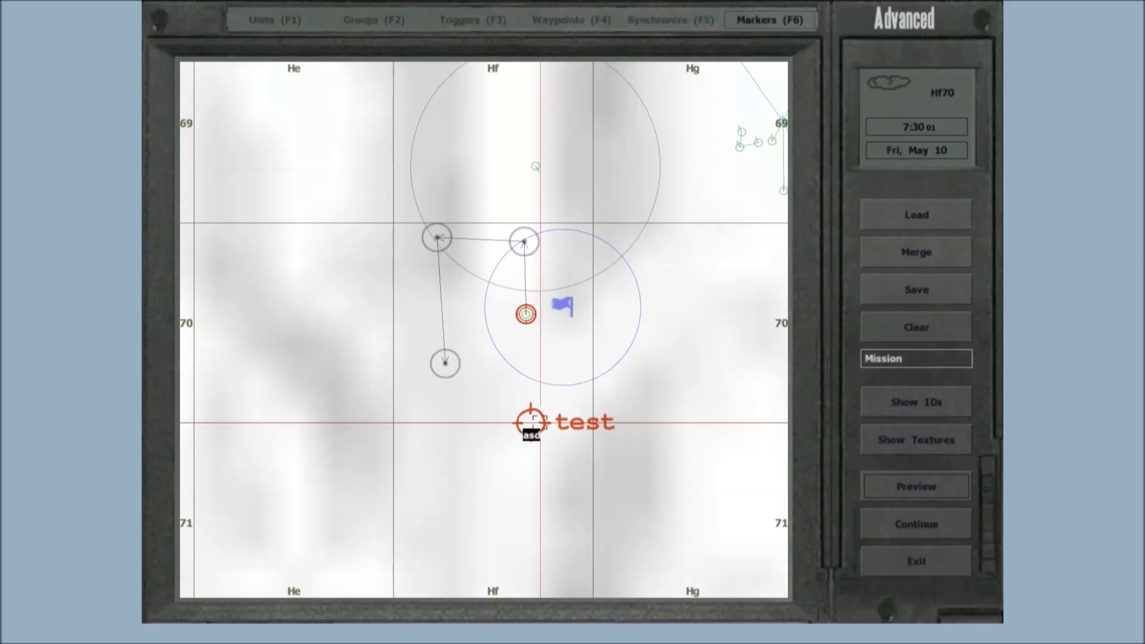
Insert a Rectangle marker named asdw with Solid fill, default color and both axes at 20
double_click(633, 278)
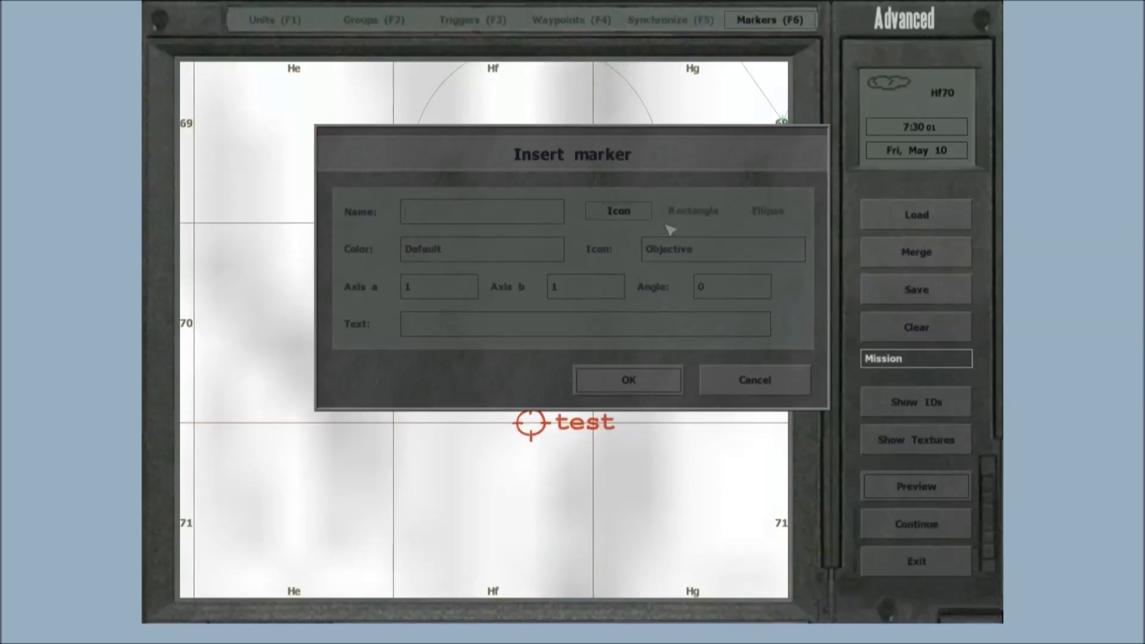
left_click(681, 215)
left_click(761, 215)
left_click(698, 213)
left_click(632, 214)
left_click(695, 213)
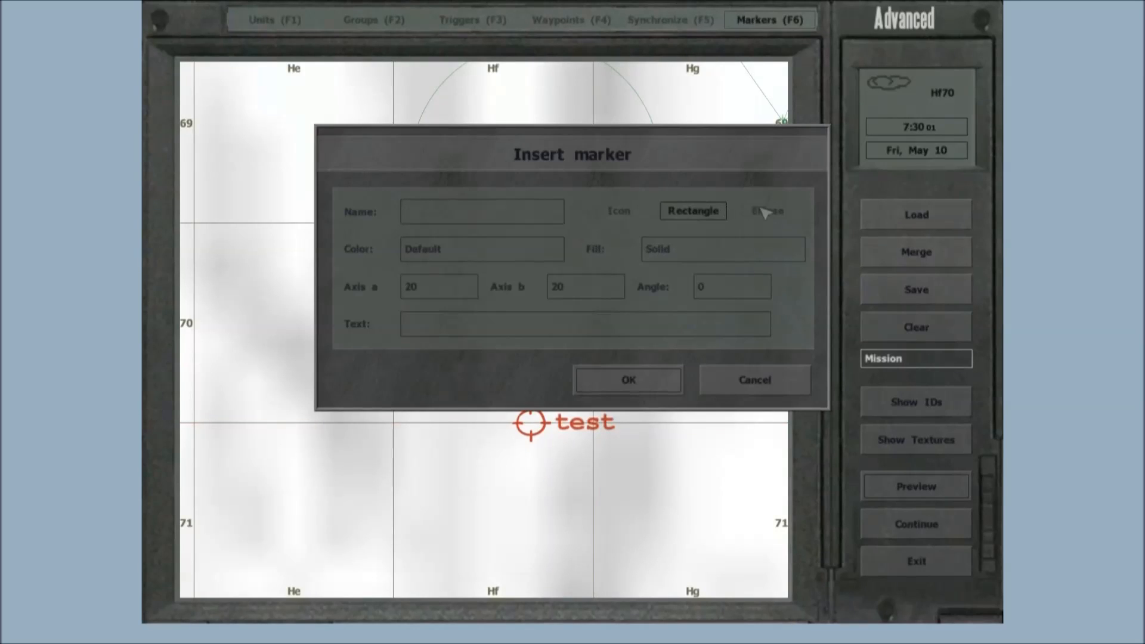
type("asd")
left_click(626, 382)
left_click(570, 334)
left_click(534, 214)
type("f")
left_click(594, 376)
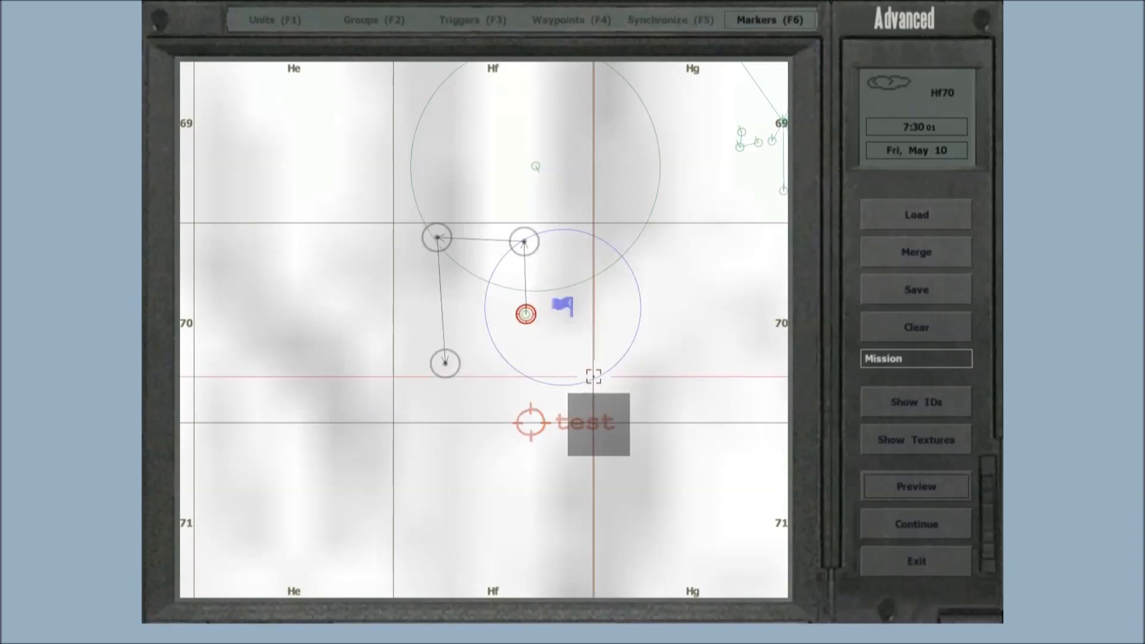
Move the rectangle marker east, clear of the test label, and set its color to Black
left_click_drag(602, 419, 665, 390)
double_click(665, 394)
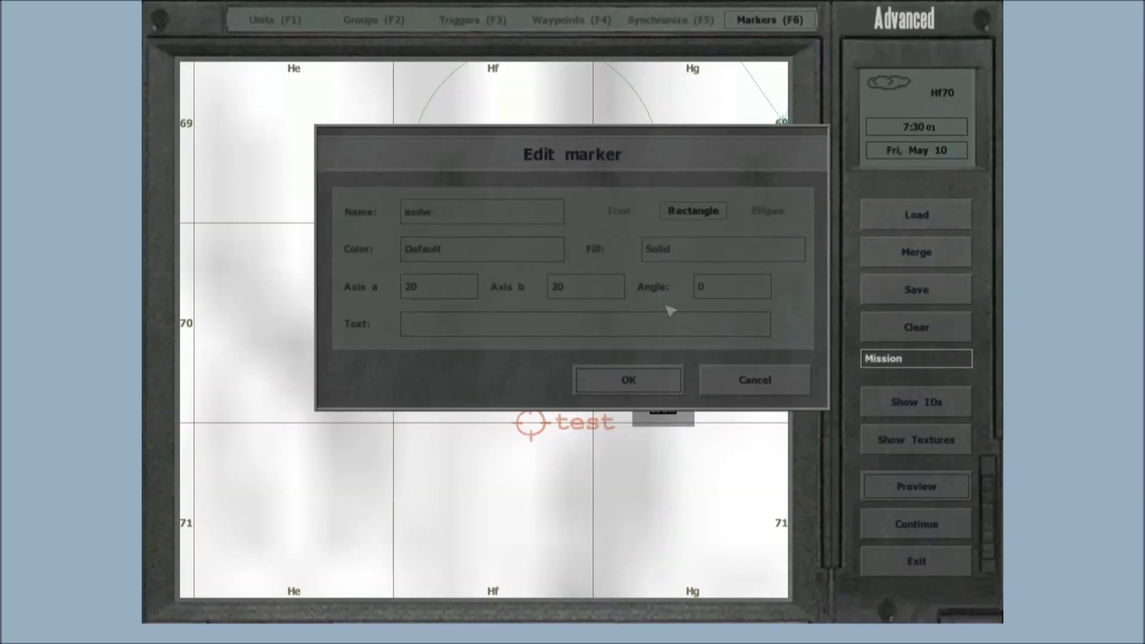
left_click(513, 249)
left_click(516, 274)
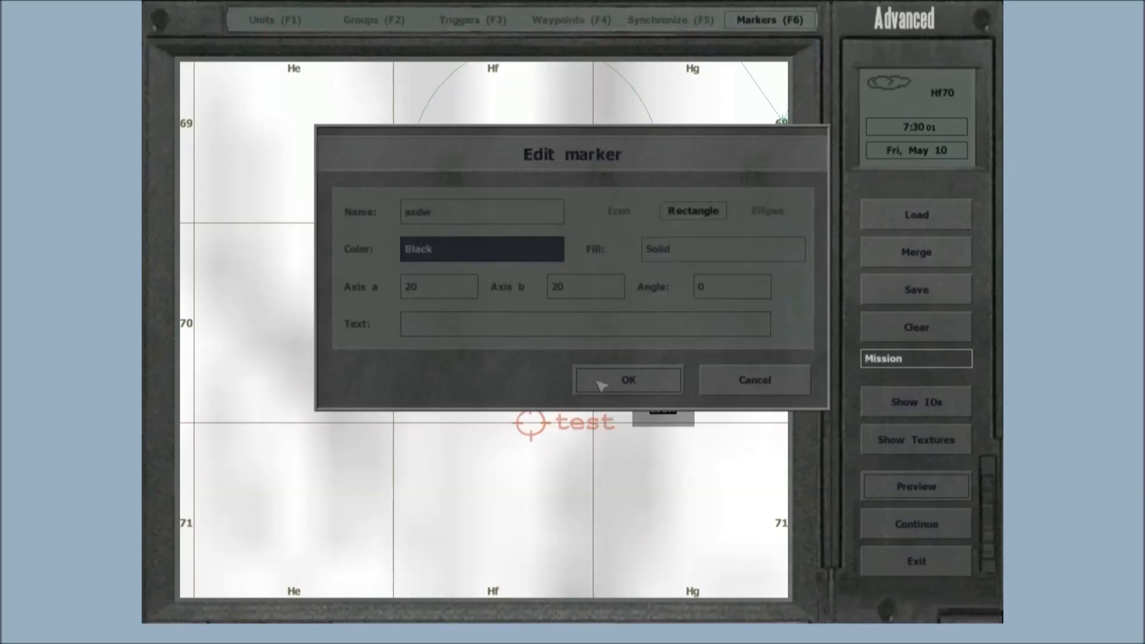
left_click(601, 382)
Change the rectangle marker's color to Red
double_click(650, 390)
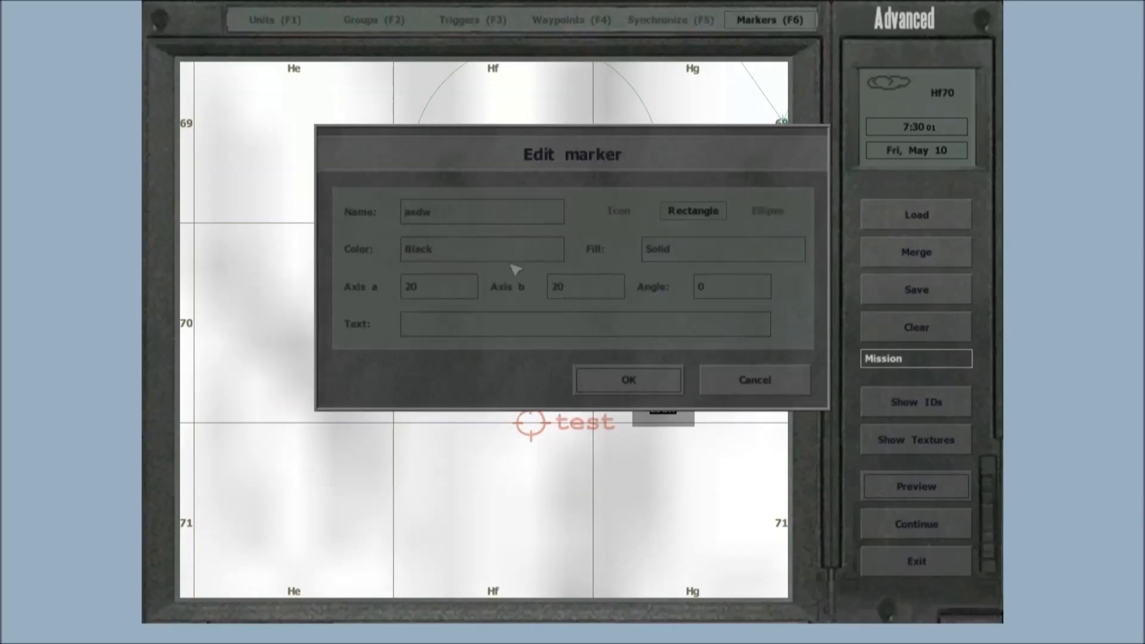
left_click(495, 252)
left_click(493, 290)
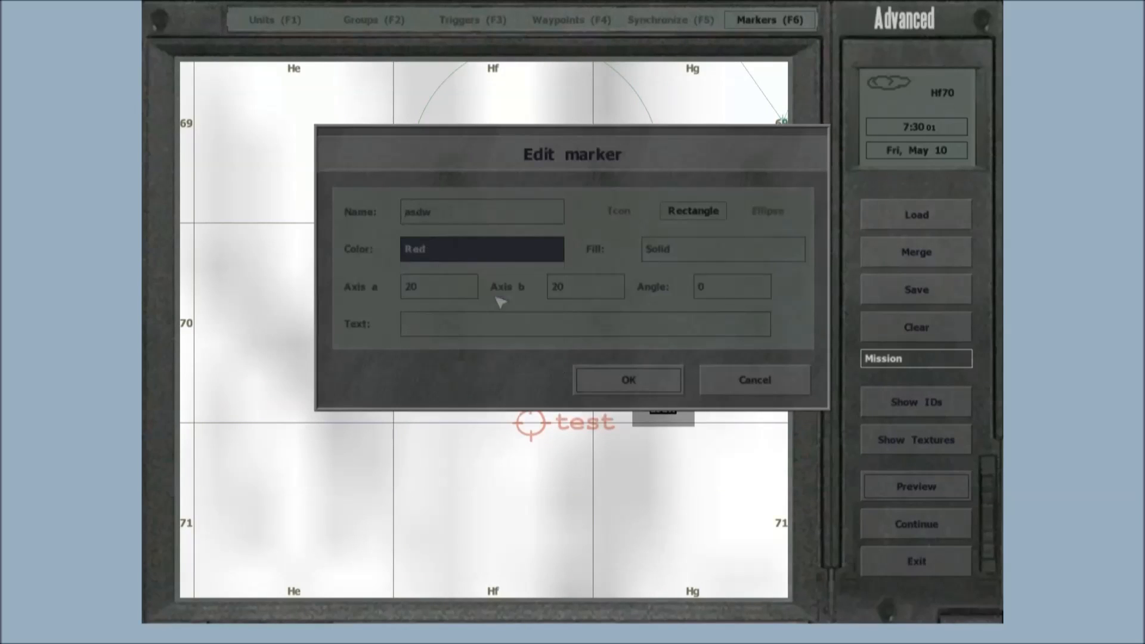
left_click(589, 386)
Set the asdw marker's Axis b to 202 and change its shape to Ellipse
double_click(656, 398)
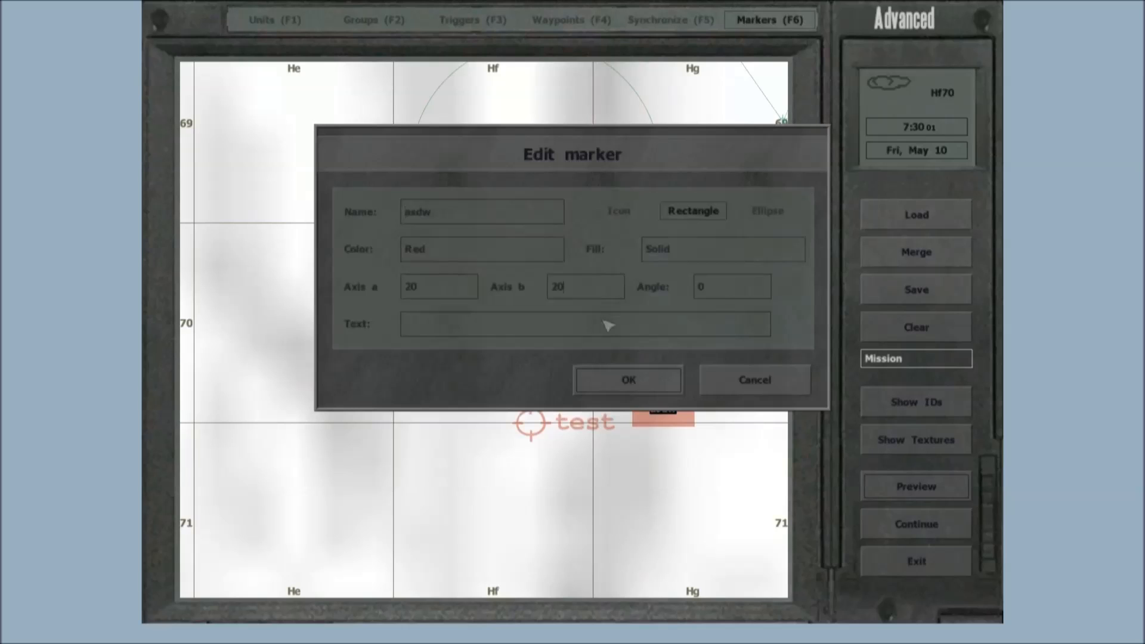
left_click(623, 381)
scroll(641, 366, "up", 1)
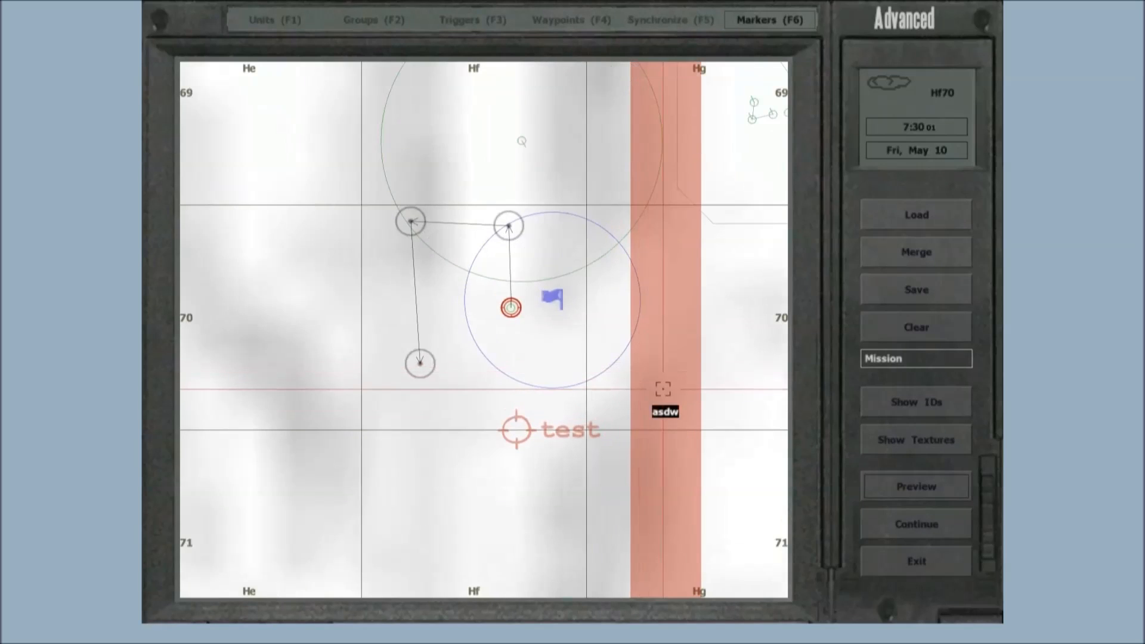
double_click(663, 388)
left_click(769, 213)
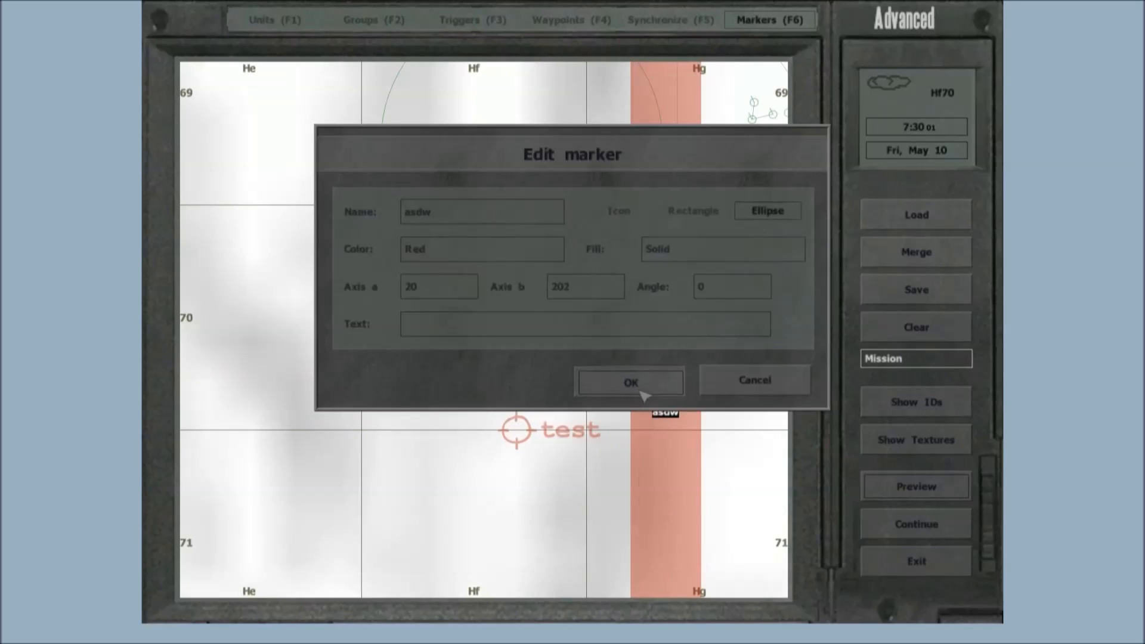
left_click(642, 392)
Try the Vertical and Grid fill patterns on the ellipse marker
double_click(663, 401)
left_click(683, 250)
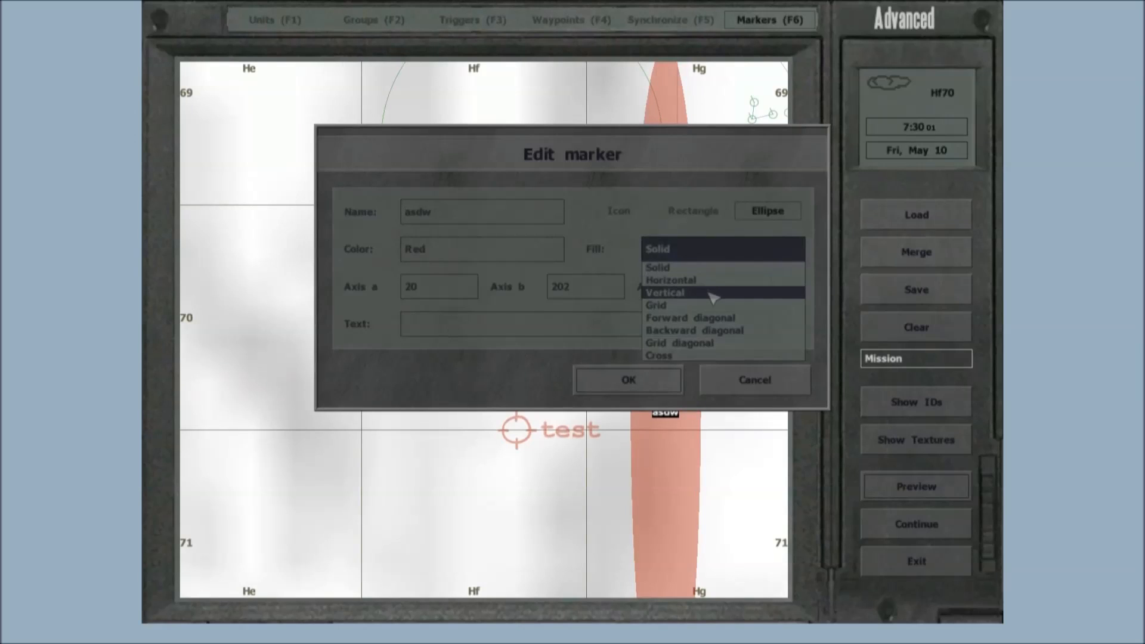
left_click(686, 293)
left_click(666, 377)
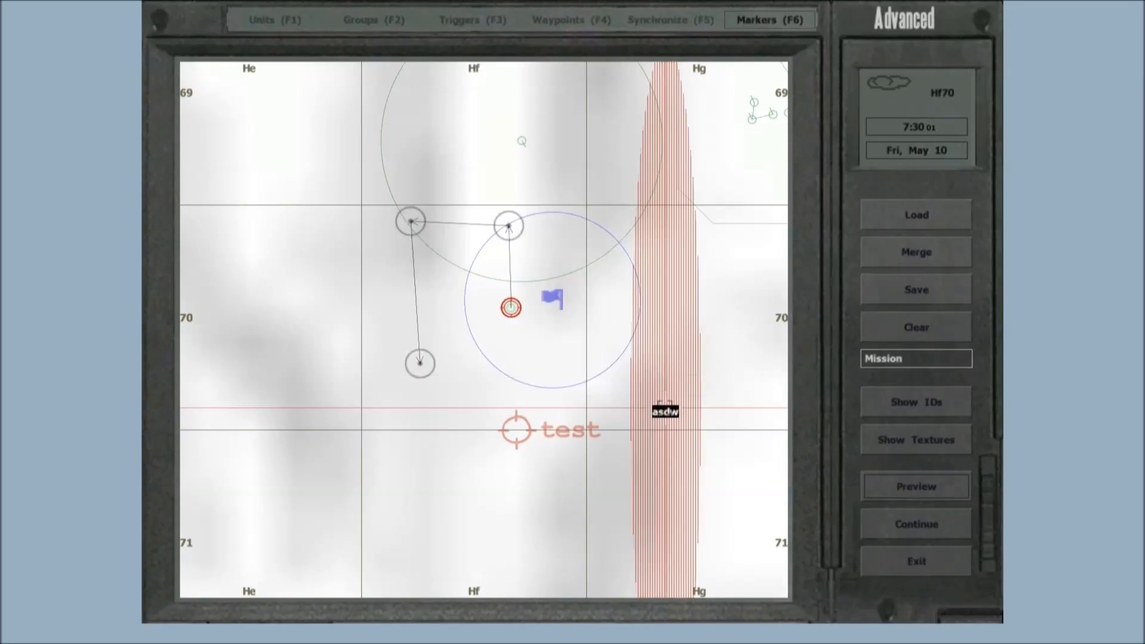
double_click(665, 403)
left_click(686, 250)
left_click(686, 304)
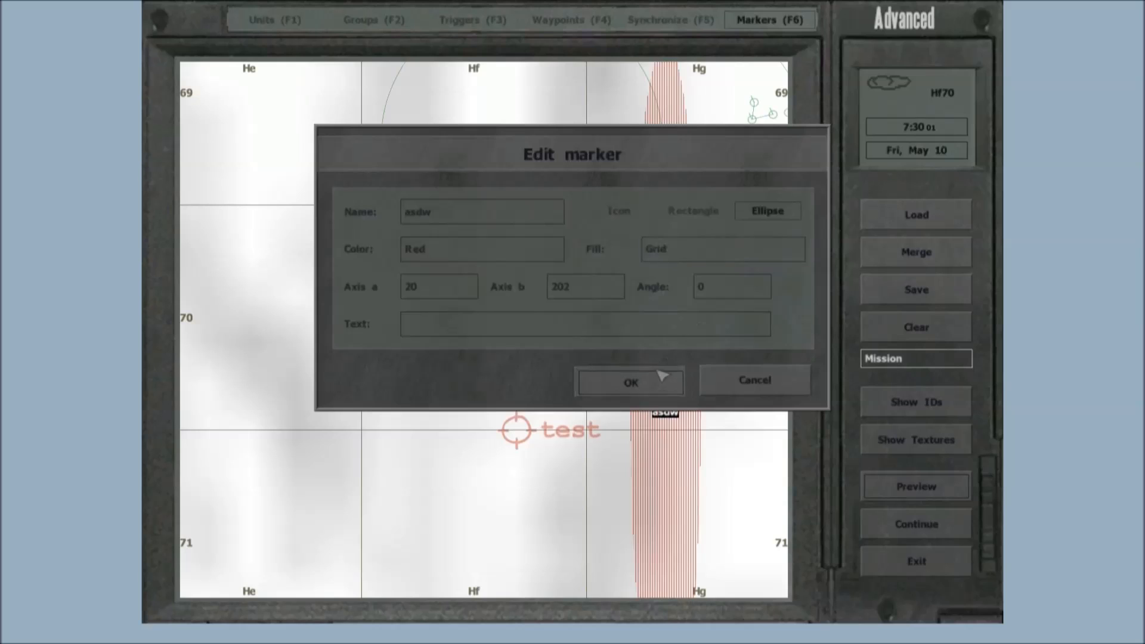
left_click(662, 377)
Rotate the ellipse marker by setting its angle to 43
double_click(660, 402)
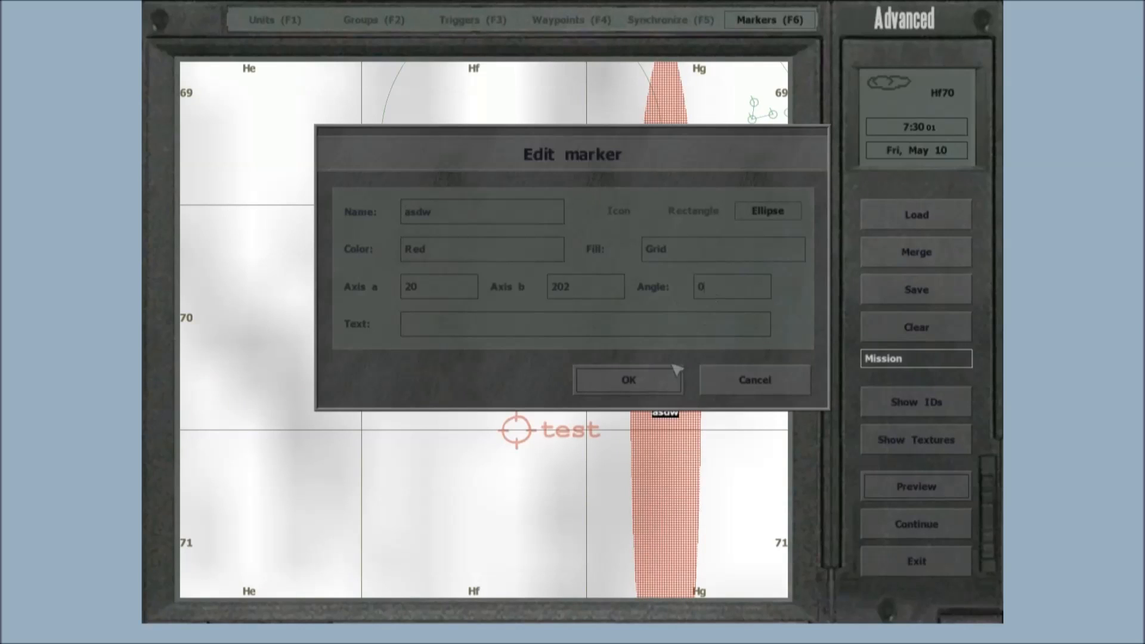
left_click(654, 380)
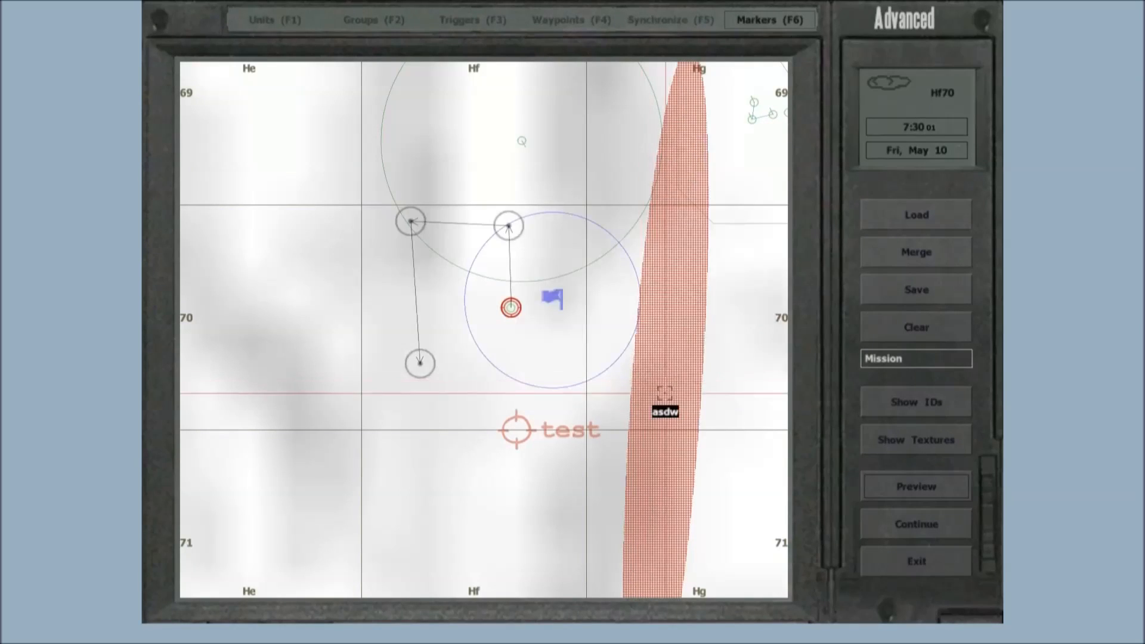
double_click(666, 406)
left_click(718, 286)
type("5")
left_click(674, 373)
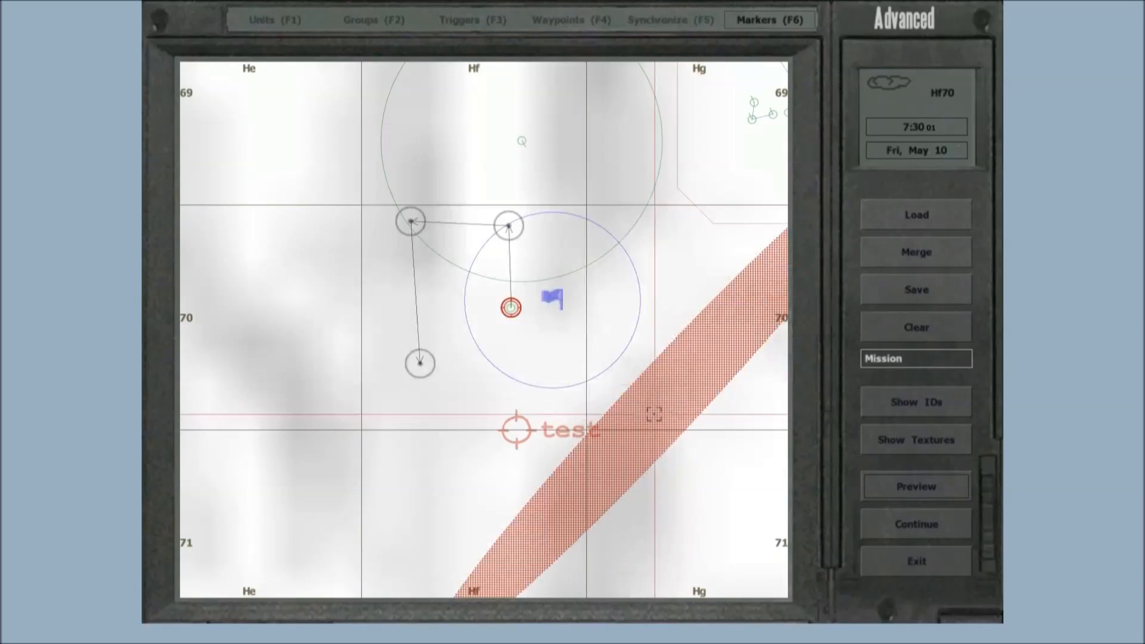
Try the Horizontal fill pattern on the rotated ellipse marker
double_click(654, 414)
left_click(715, 256)
left_click(714, 278)
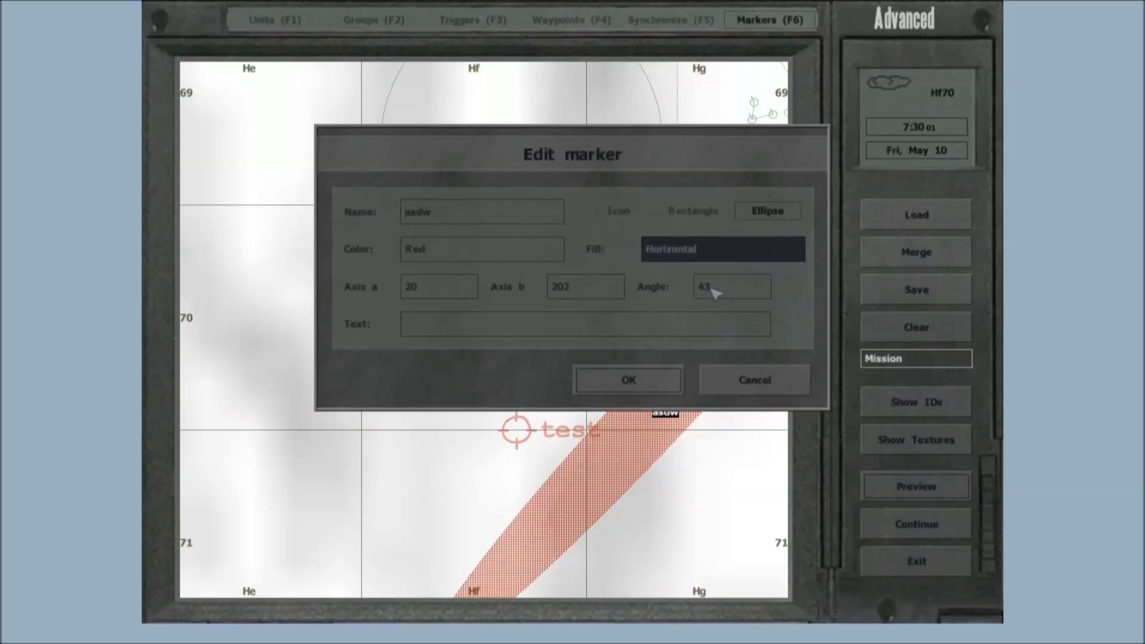
left_click(656, 386)
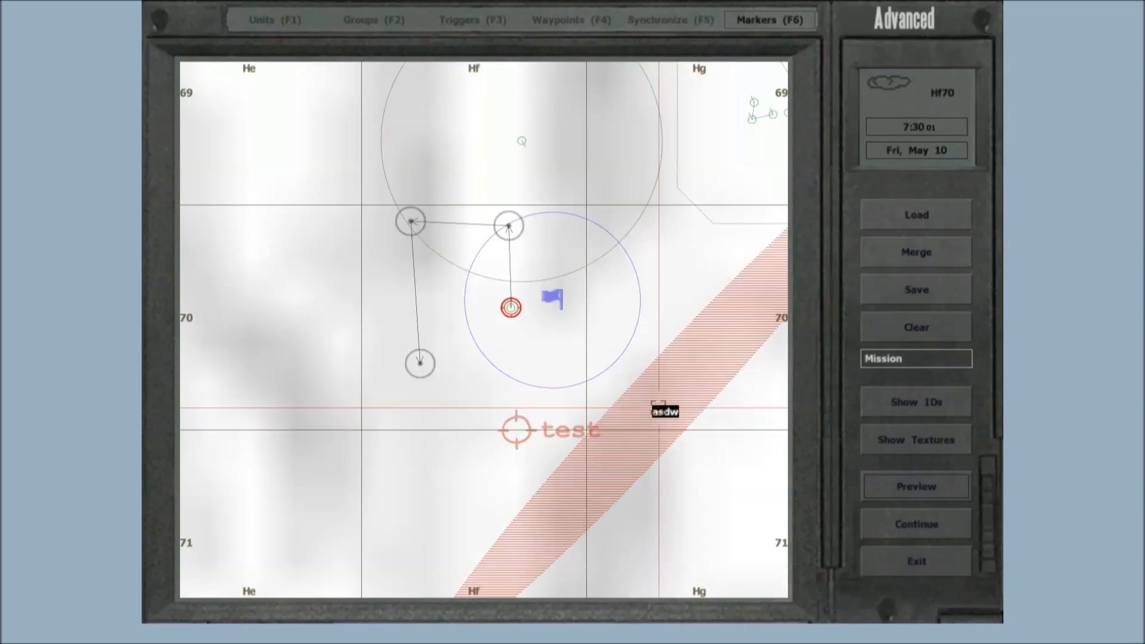
Set the rotated ellipse marker's fill to Grid diagonal
double_click(658, 406)
left_click(696, 255)
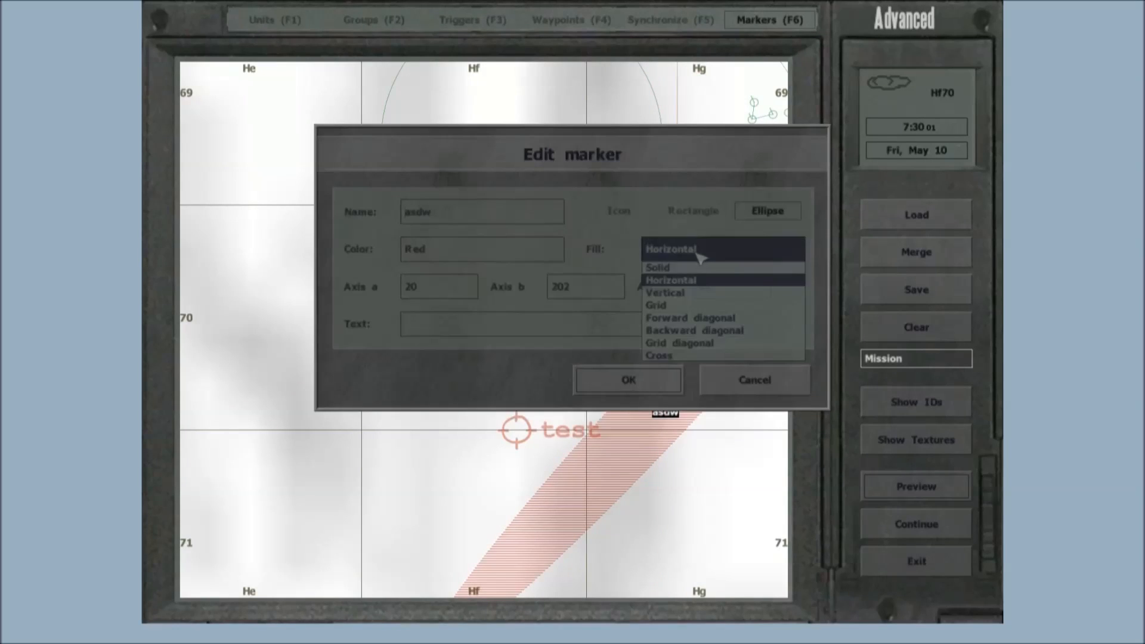
left_click(701, 344)
left_click(668, 381)
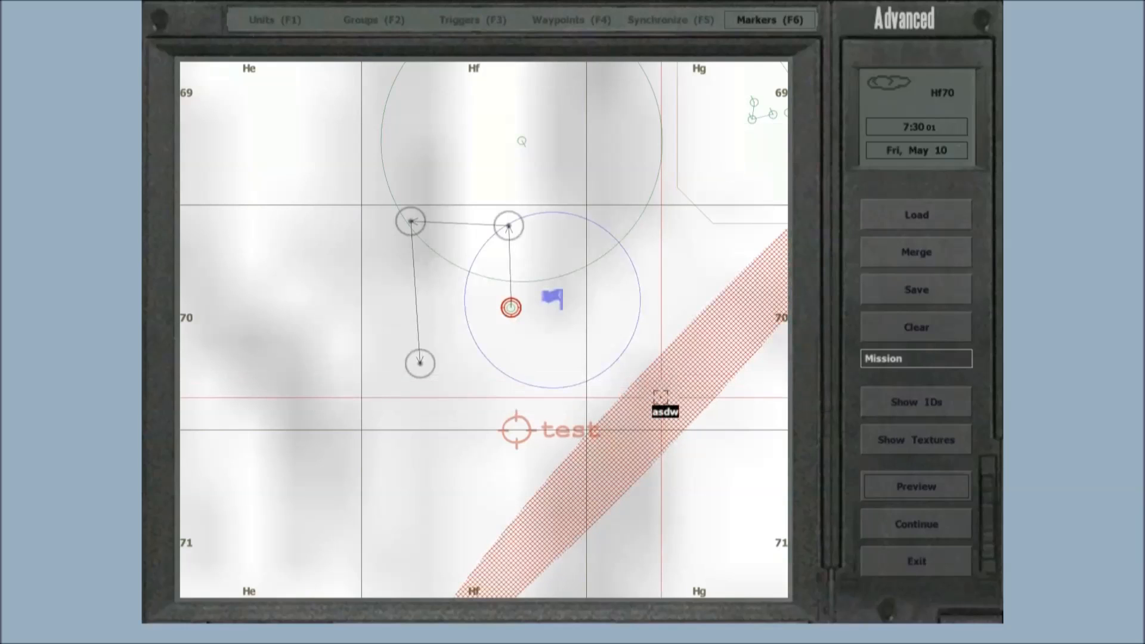